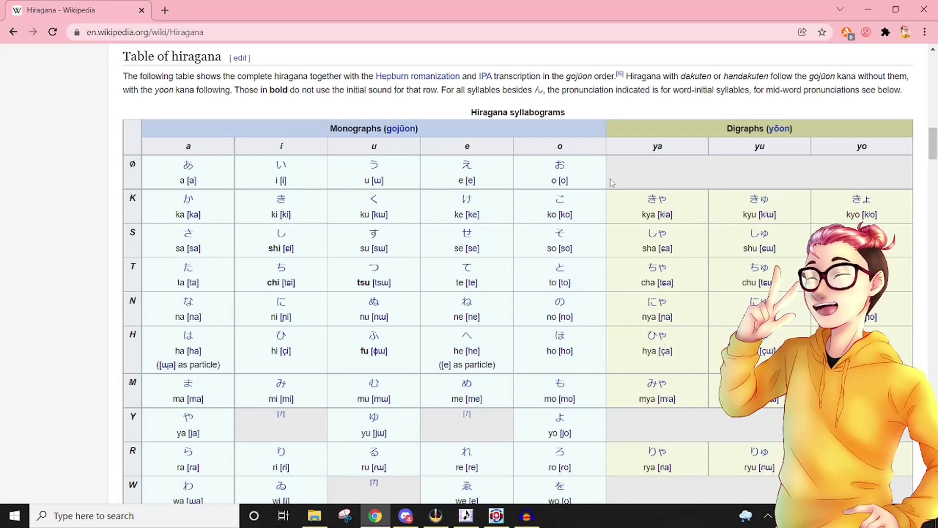
# Examine the Wikipedia hiragana table and highlight the vowel row from あ to お
pyautogui.scroll(-2, 349, 195)
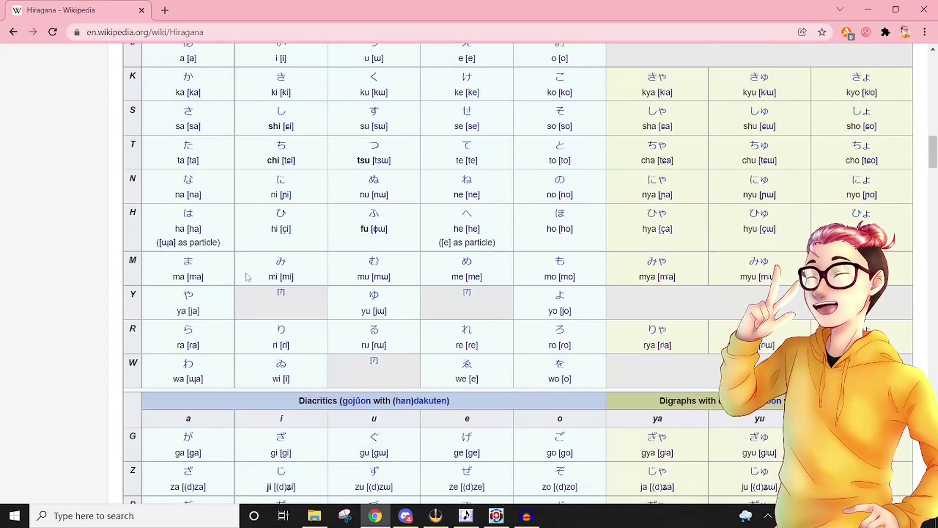
pyautogui.scroll(2, 364, 279)
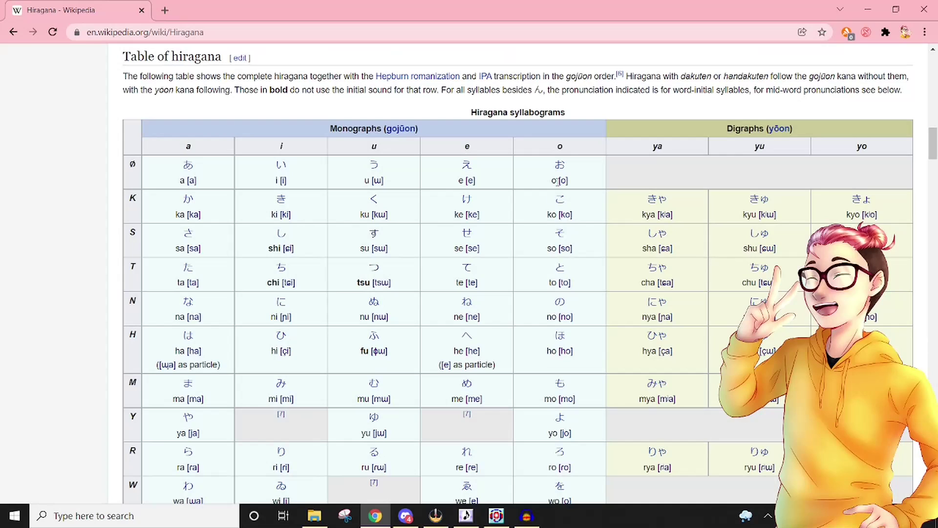
pyautogui.moveTo(566, 165); pyautogui.dragTo(182, 168)
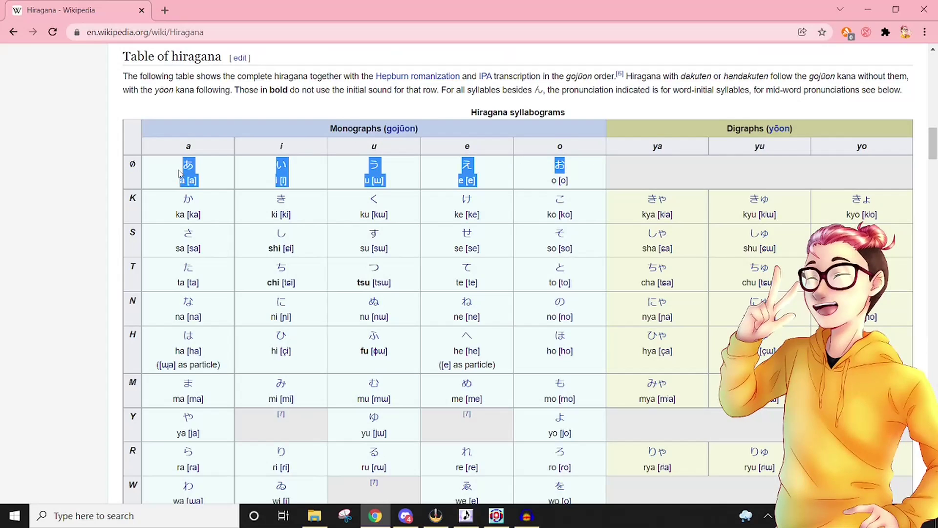
pyautogui.click(755, 180)
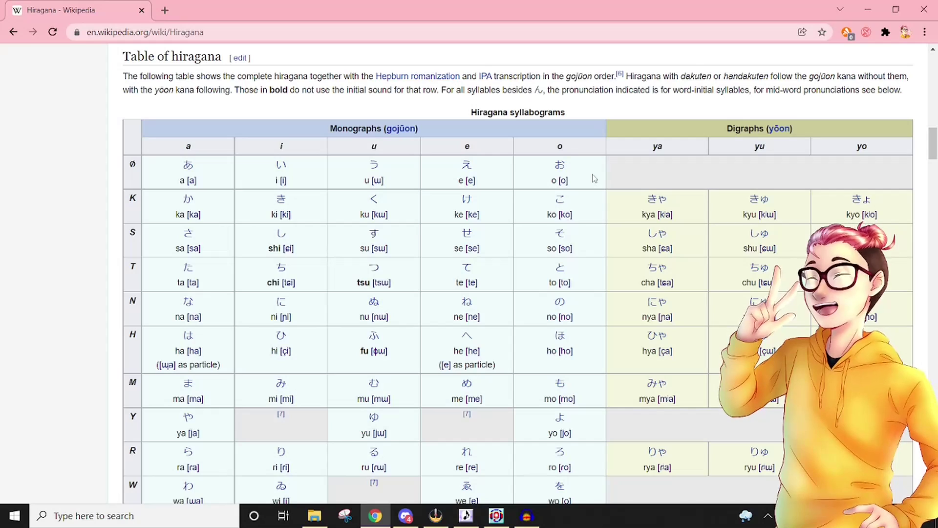
pyautogui.moveTo(594, 178); pyautogui.dragTo(166, 172)
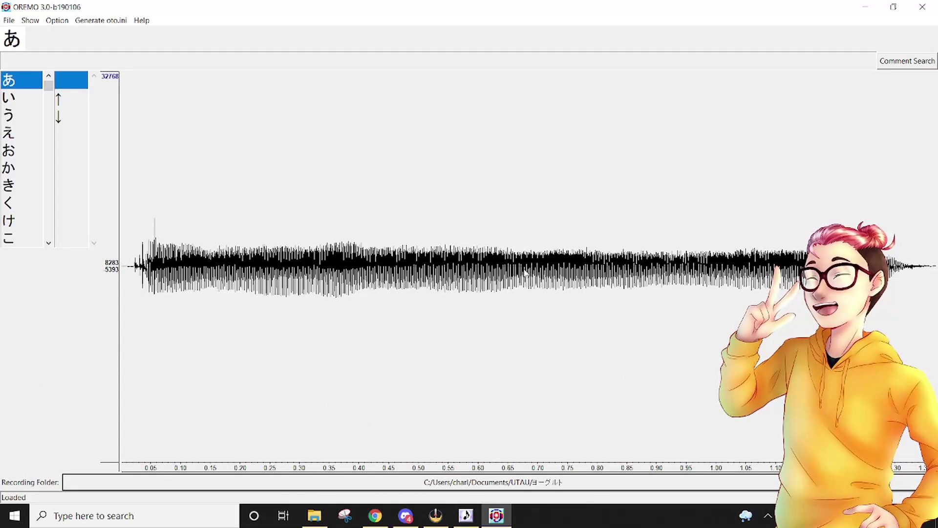
# Switch to OREMO and review its Recording Style Settings, including the automatic recording modes and guide music file
pyautogui.click(57, 20)
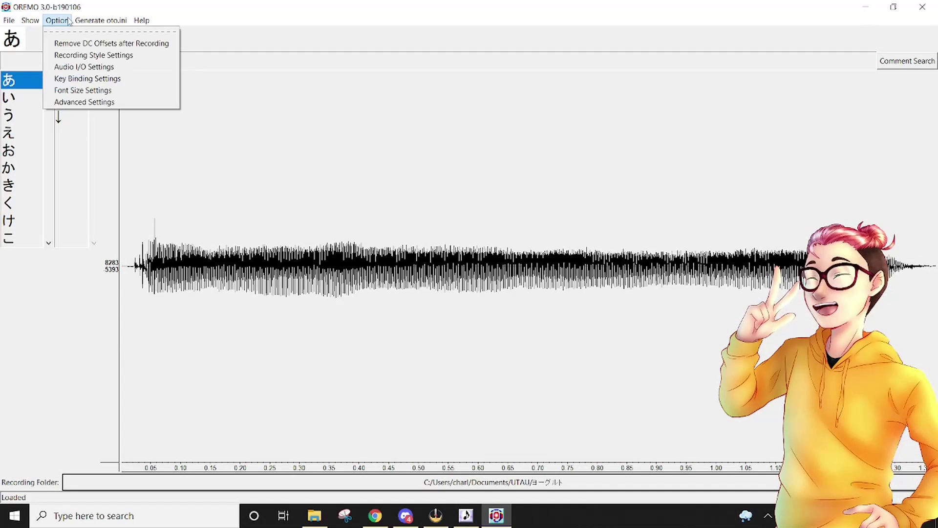
pyautogui.click(77, 20)
pyautogui.moveTo(68, 24)
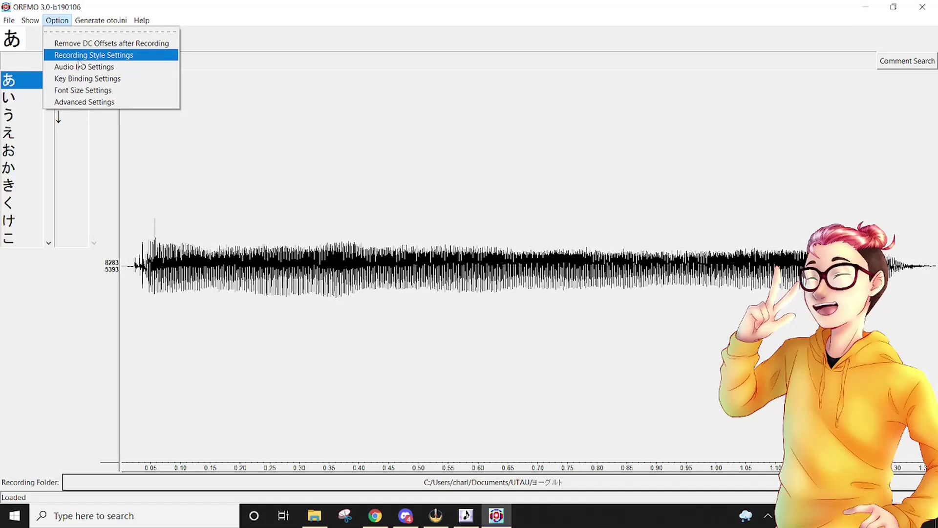
pyautogui.click(96, 55)
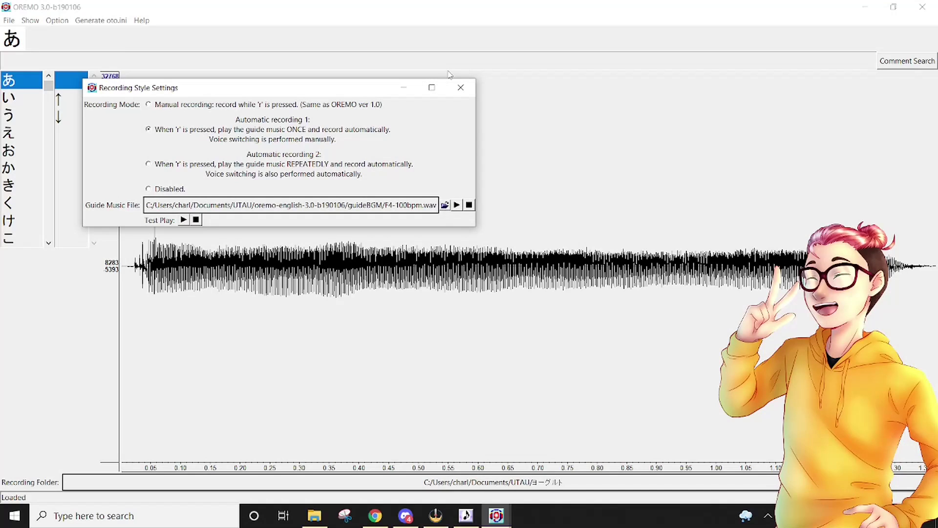
pyautogui.click(460, 88)
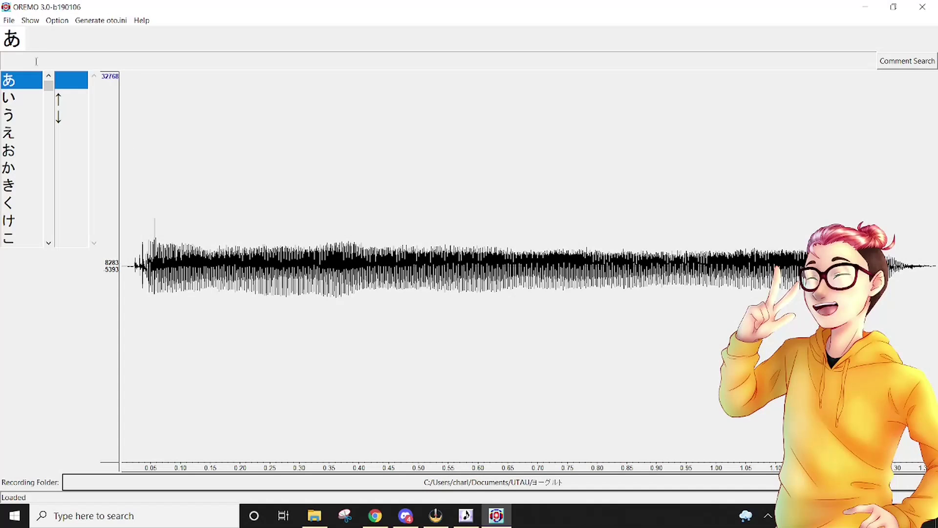
# View the recorded waveforms of い, う and え, and return to あ
pyautogui.click(7, 98)
pyautogui.click(7, 116)
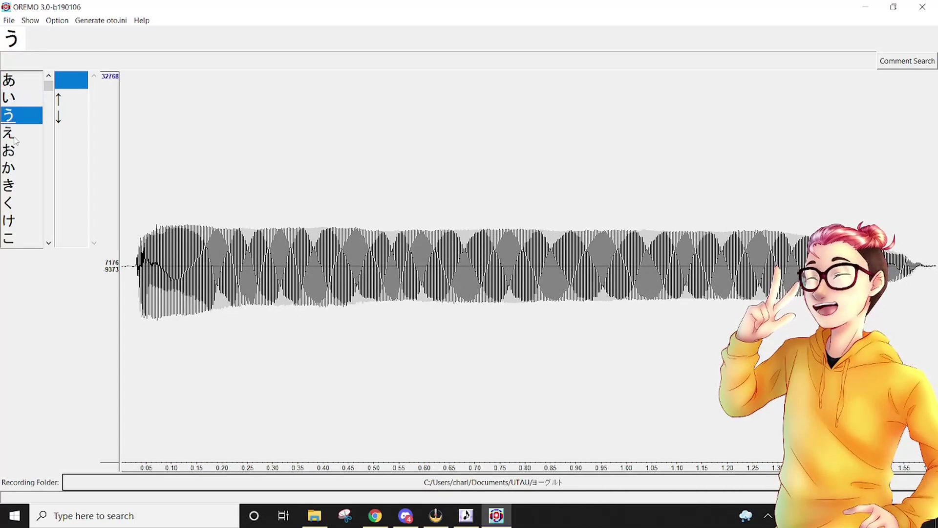
pyautogui.click(7, 133)
pyautogui.click(18, 82)
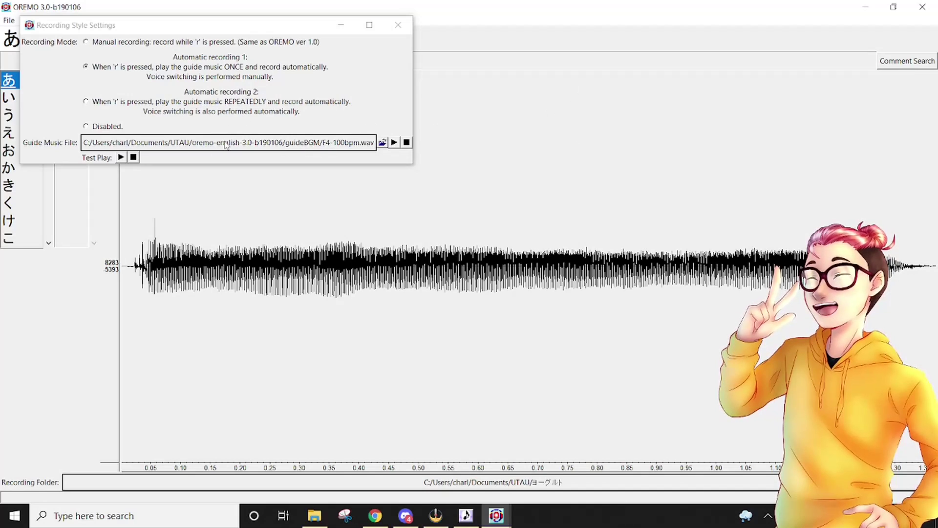
# Play the guide music file F4-100bpm.wav from the Recording Style Settings, and close the settings
pyautogui.click(394, 143)
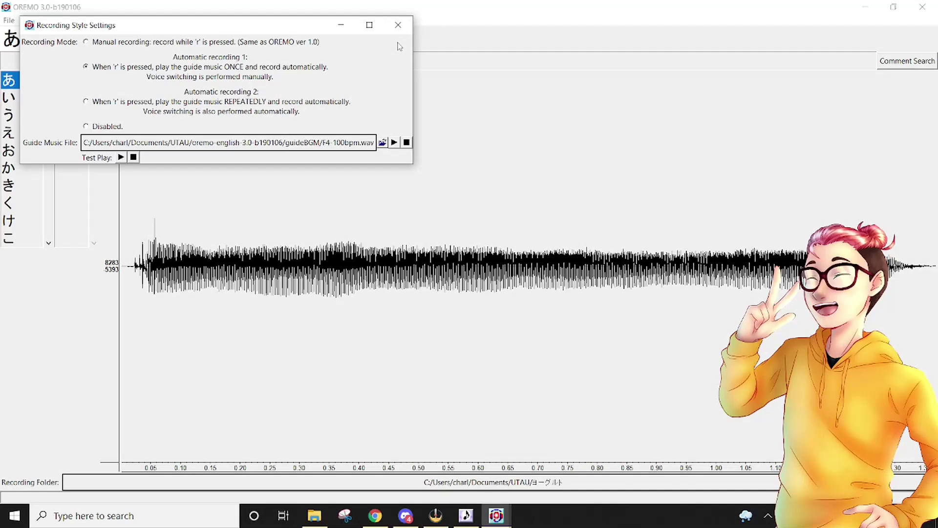
pyautogui.click(398, 25)
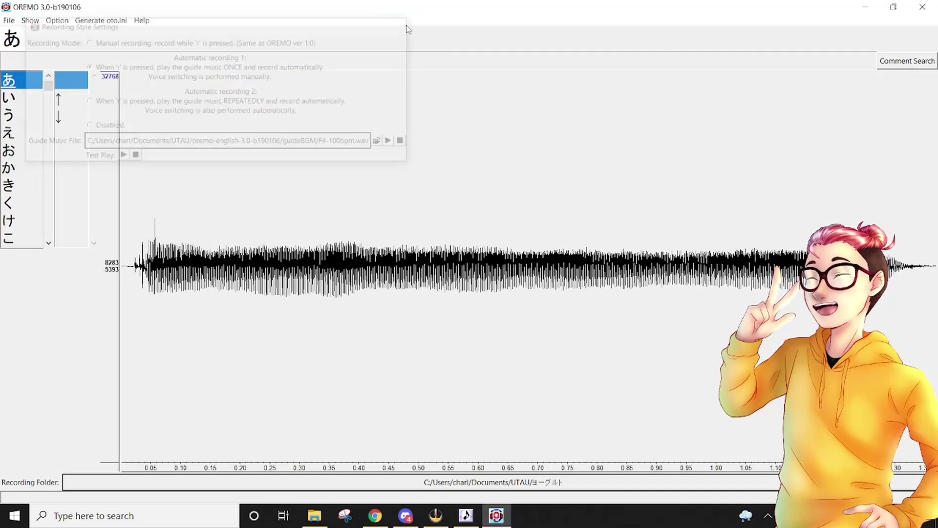
# Look through the OREMO syllable list, viewing う, き, く and てゅ, and return to あ
pyautogui.click(8, 115)
pyautogui.click(9, 185)
pyautogui.click(9, 203)
pyautogui.scroll(-18, 29, 146)
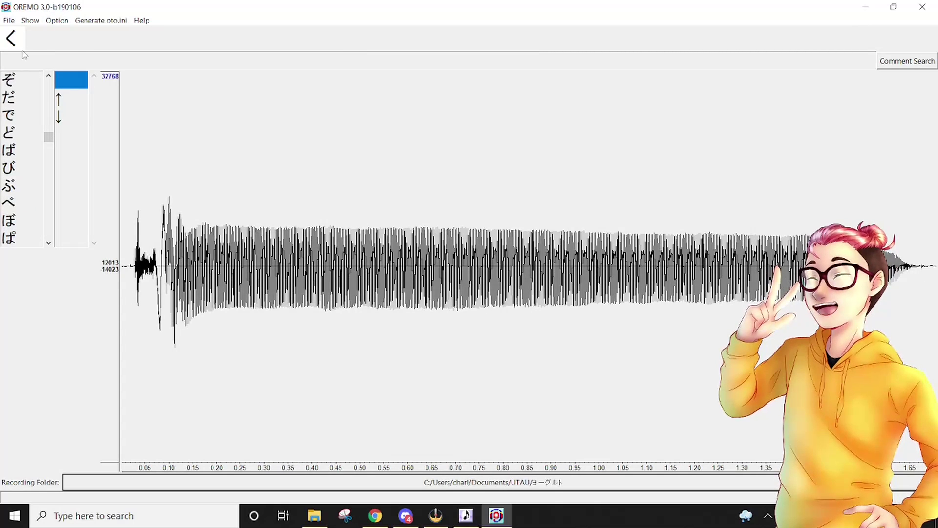
pyautogui.scroll(-5, 2, 109)
pyautogui.scroll(-15, 15, 147)
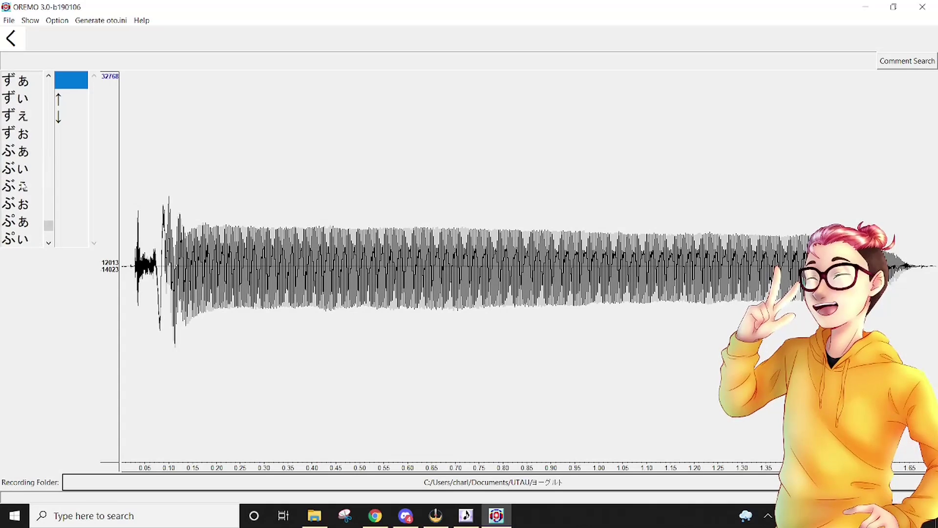
pyautogui.click(26, 186)
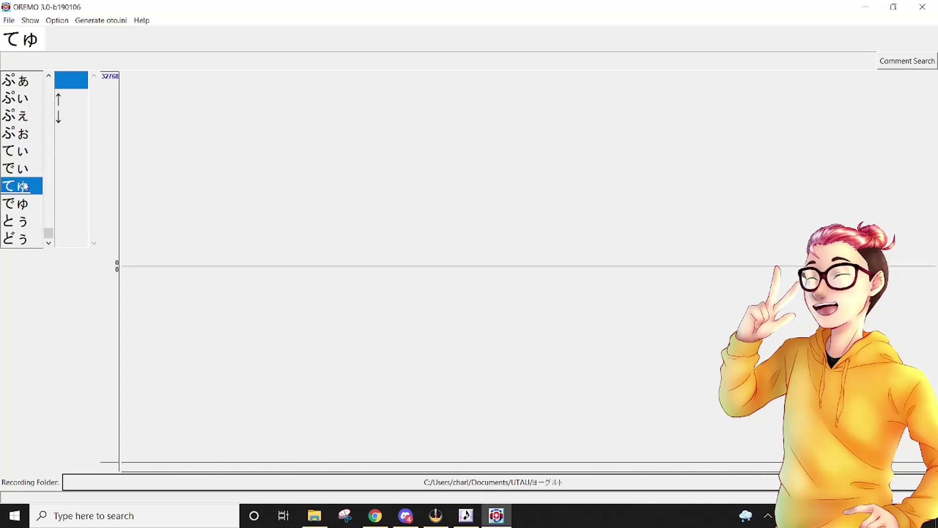
pyautogui.scroll(20, 24, 185)
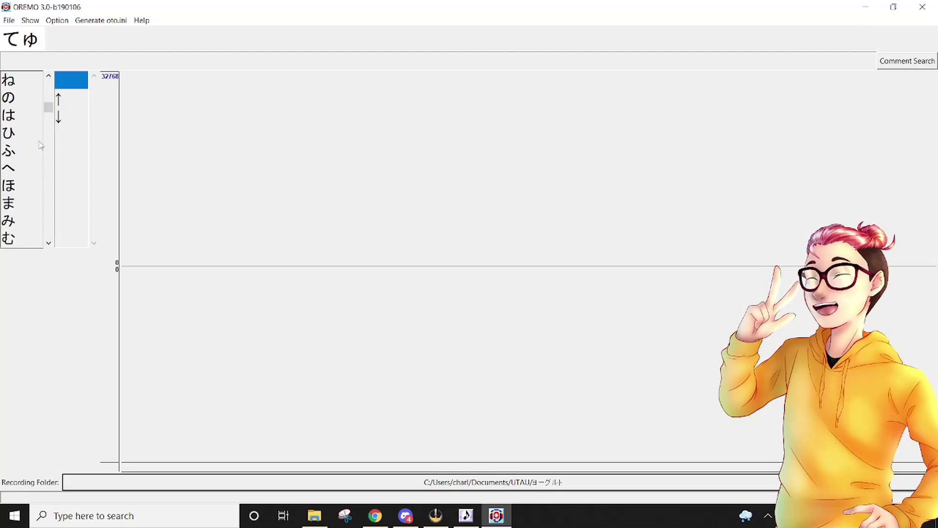
pyautogui.scroll(8, 40, 145)
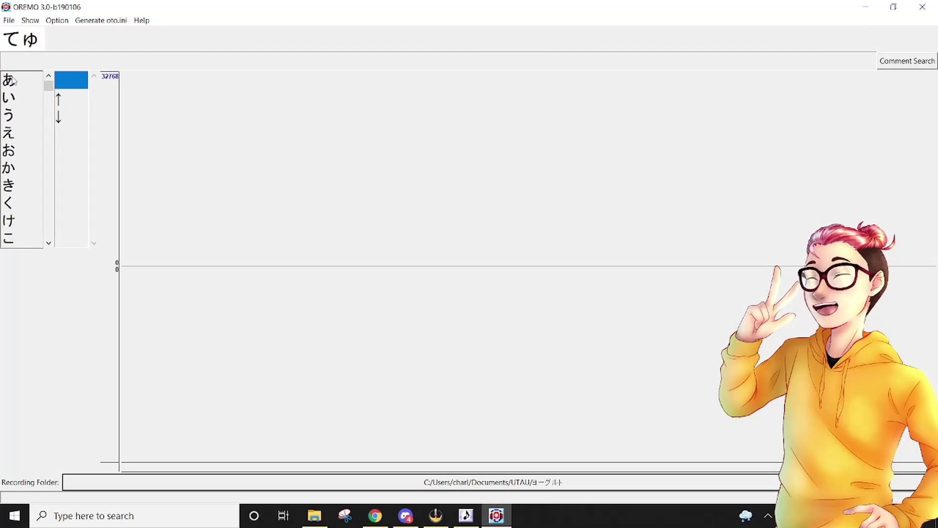
pyautogui.click(9, 80)
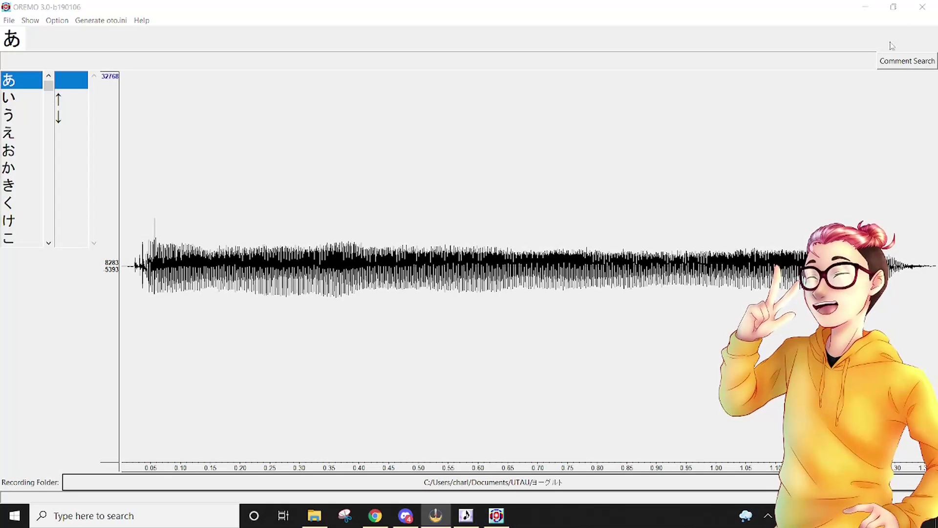
# Switch from OREMO to Audacity, dismiss the welcome dialog and maximize the window
pyautogui.click(865, 7)
pyautogui.click(866, 7)
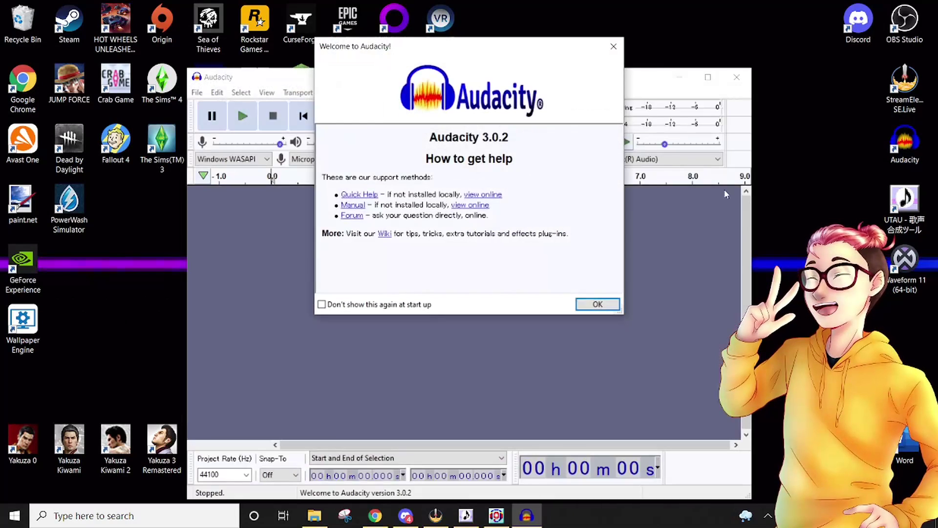
pyautogui.click(598, 304)
pyautogui.moveTo(613, 76); pyautogui.dragTo(604, 5)
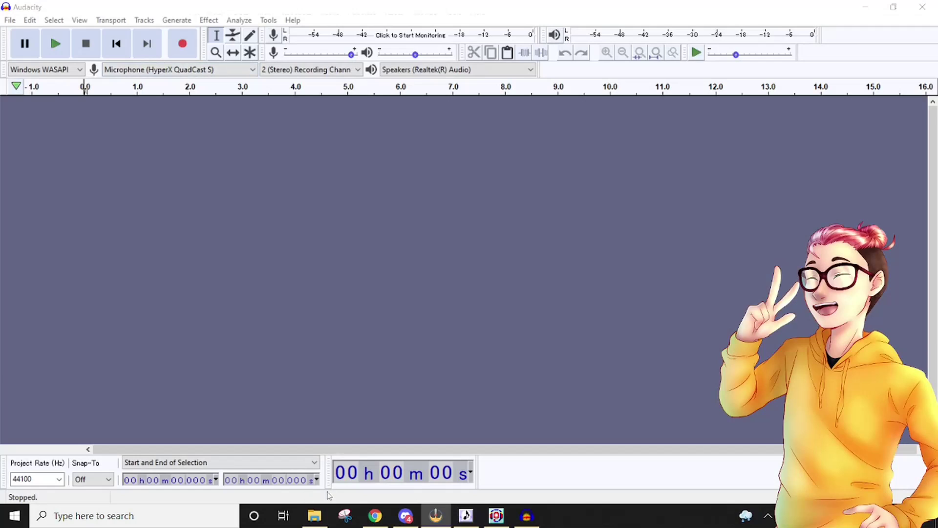
# Switch to Chrome and examine the hiragana table, including the て entry and the diacritics section
pyautogui.click(375, 515)
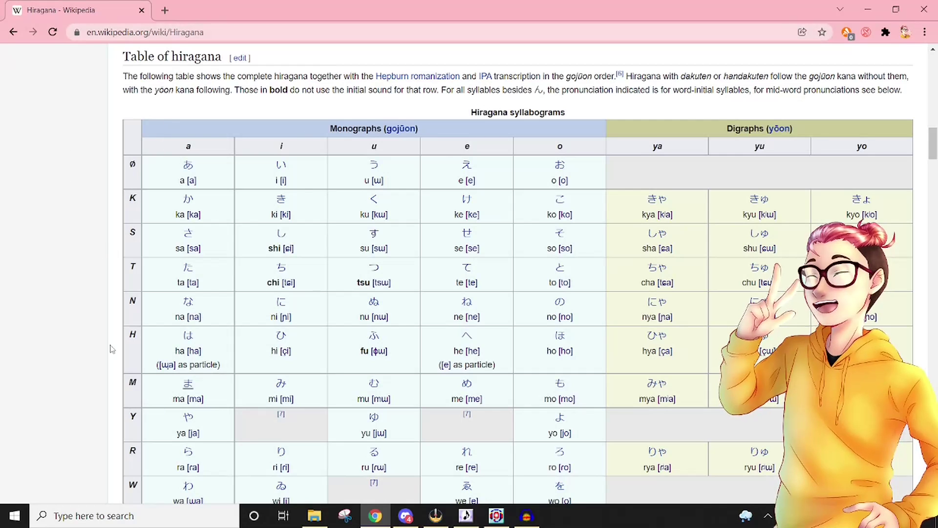
pyautogui.scroll(-1, 288, 135)
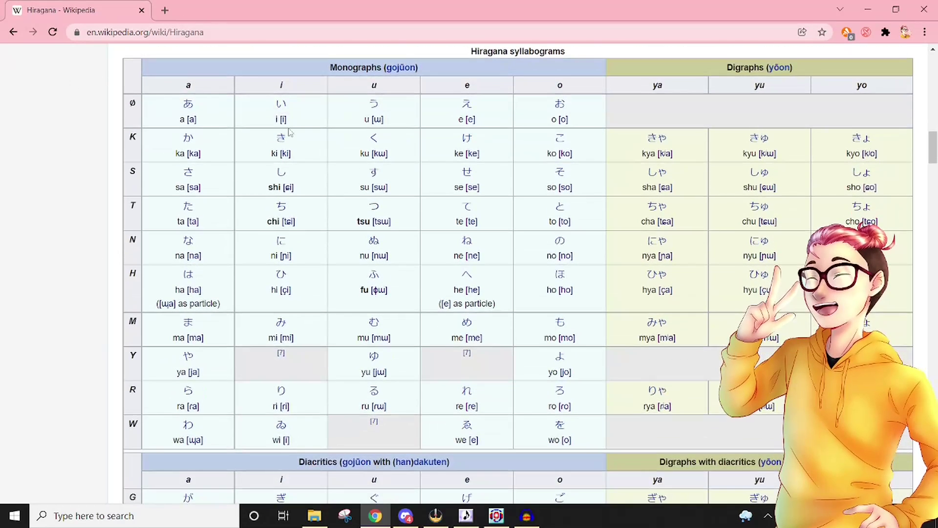
pyautogui.scroll(1, 492, 292)
pyautogui.doubleClick(467, 268)
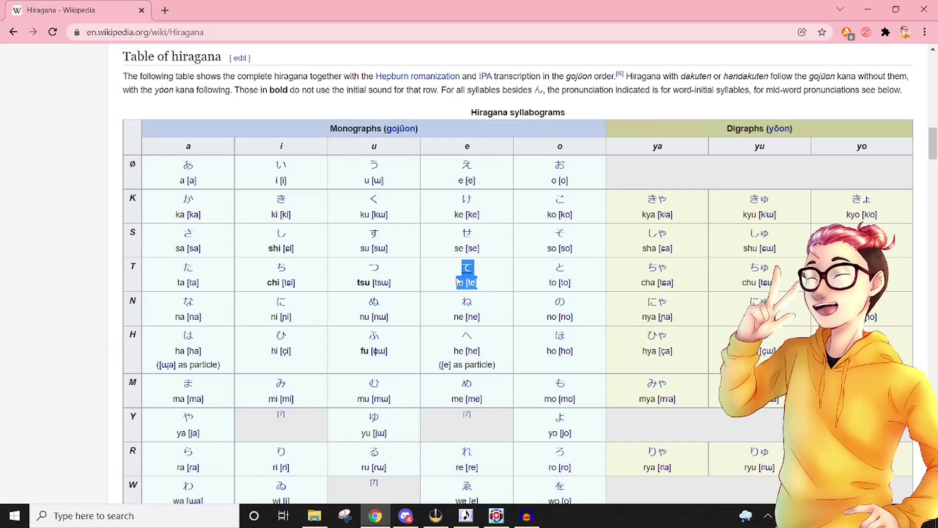
pyautogui.click(470, 291)
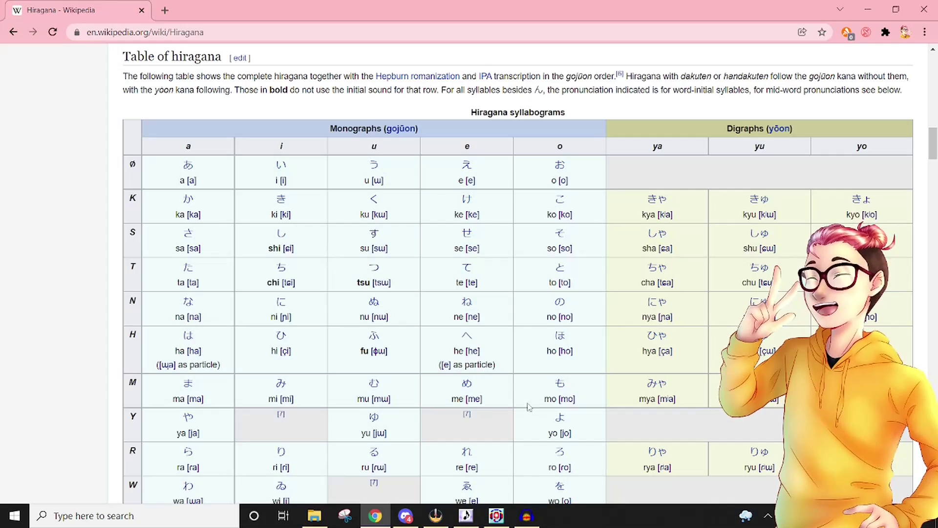
pyautogui.scroll(-8, 548, 369)
pyautogui.scroll(6, 565, 322)
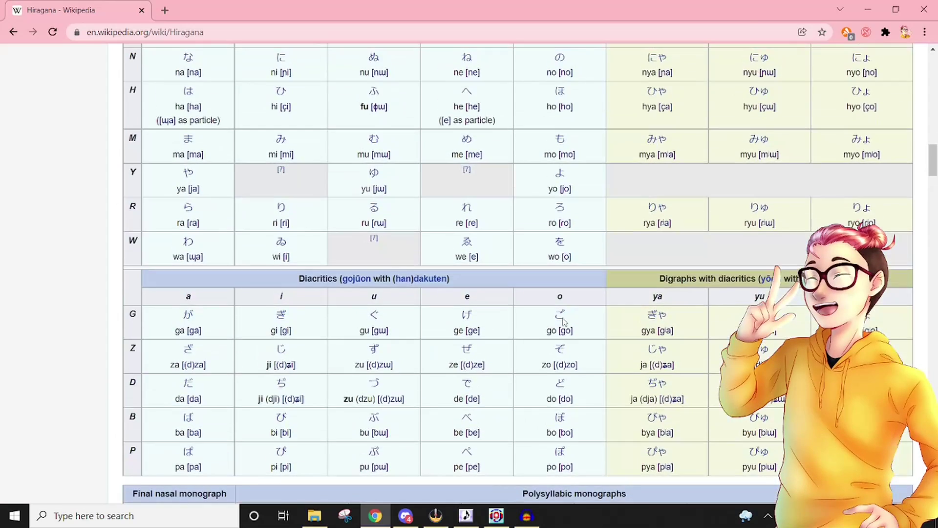
pyautogui.scroll(1, 506, 186)
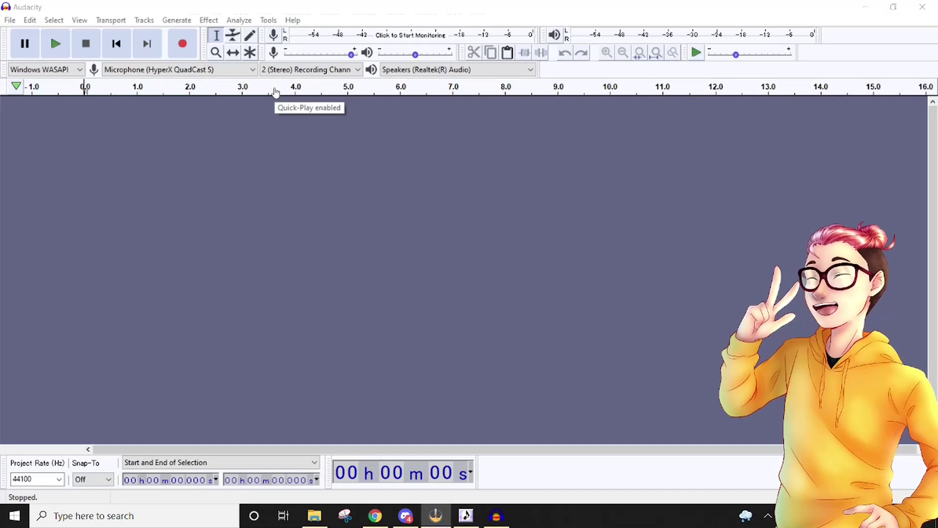
# Record a series of separate sung syllables onto a new audio track in Audacity and stop the recording
pyautogui.click(193, 53)
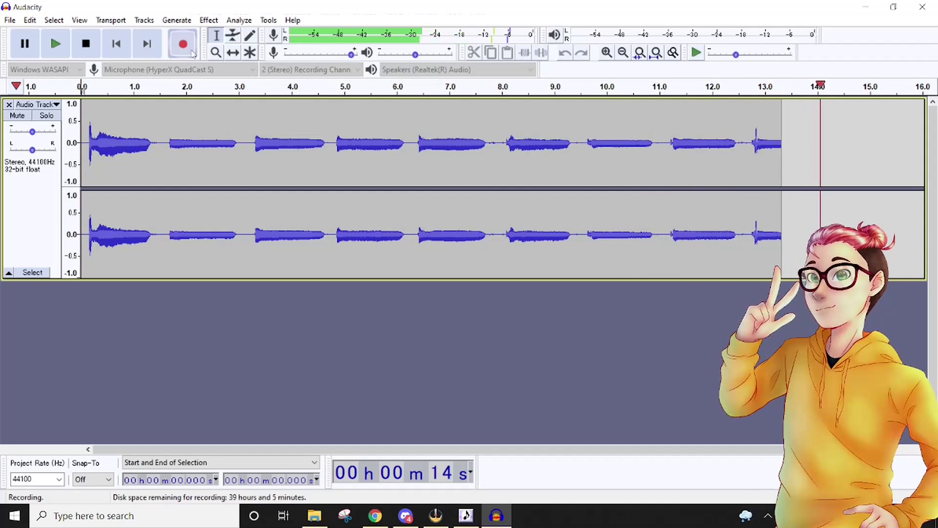
pyautogui.press('space')
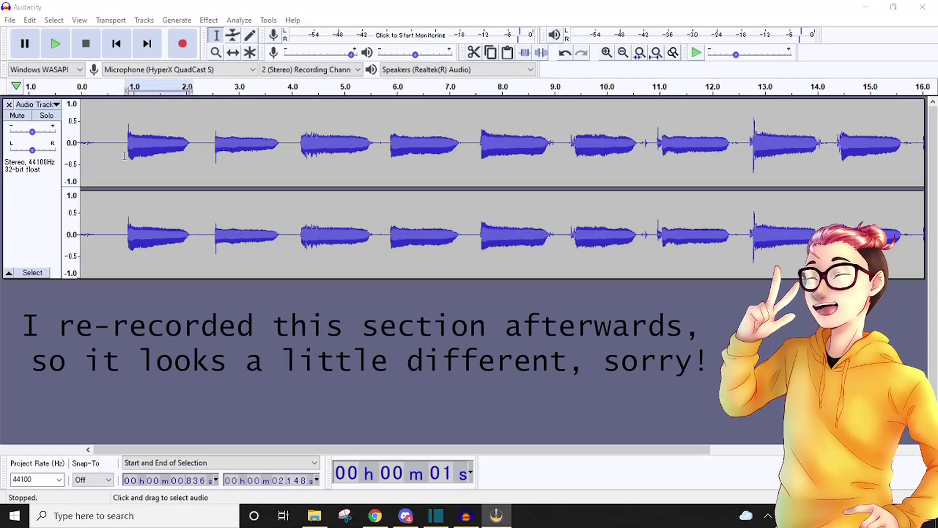
# Select the first recorded syllable, from about 0.84 to 2.13 s, and start exporting only the selected audio
pyautogui.moveTo(124, 156); pyautogui.dragTo(193, 151)
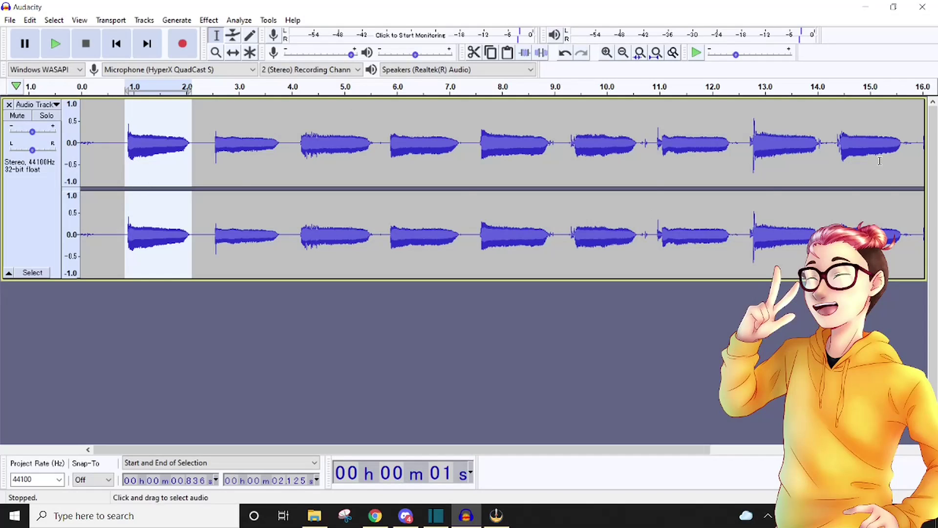
pyautogui.click(9, 20)
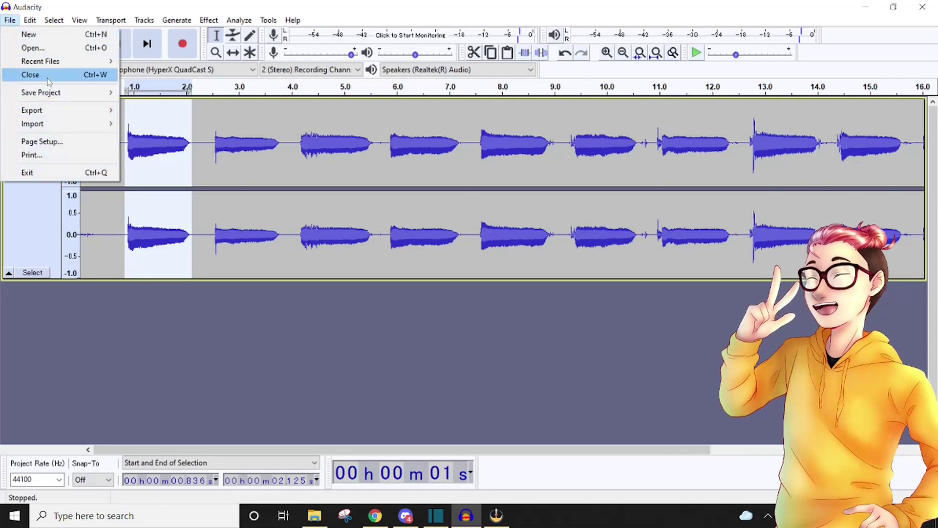
pyautogui.moveTo(93, 112)
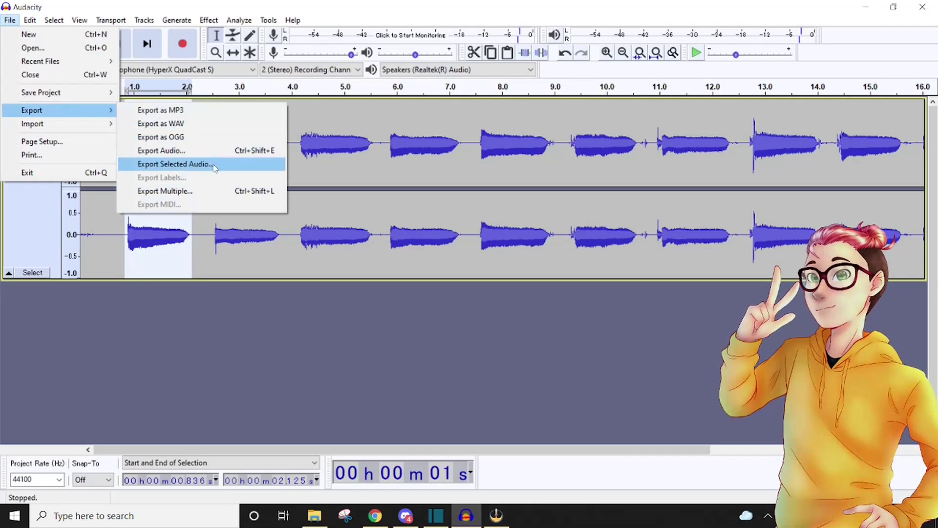
pyautogui.click(176, 164)
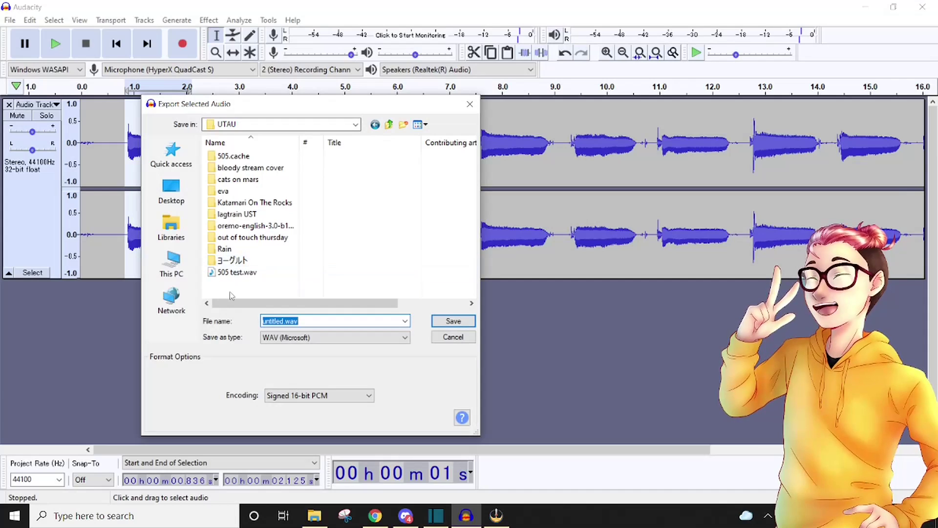
# Create a new folder named test inside the UTAU folder and open it as the export destination
pyautogui.rightClick(238, 289)
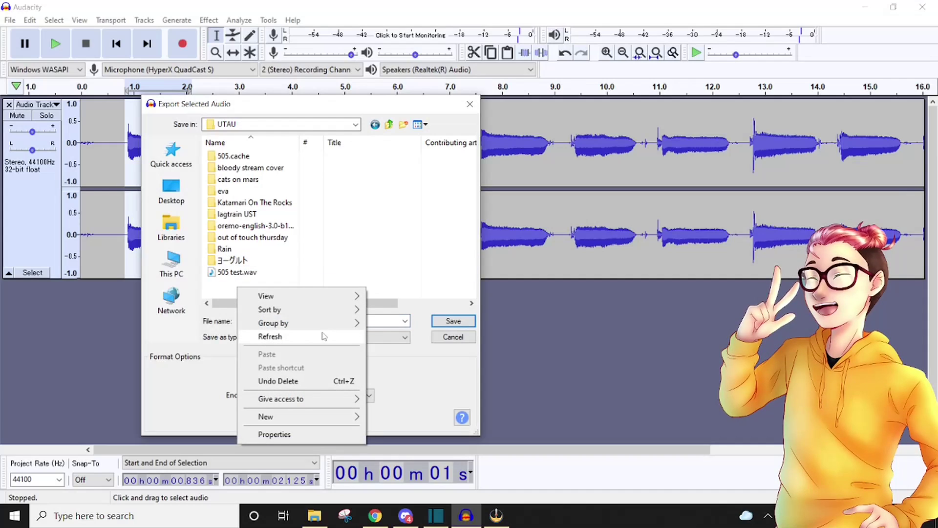
pyautogui.moveTo(288, 420)
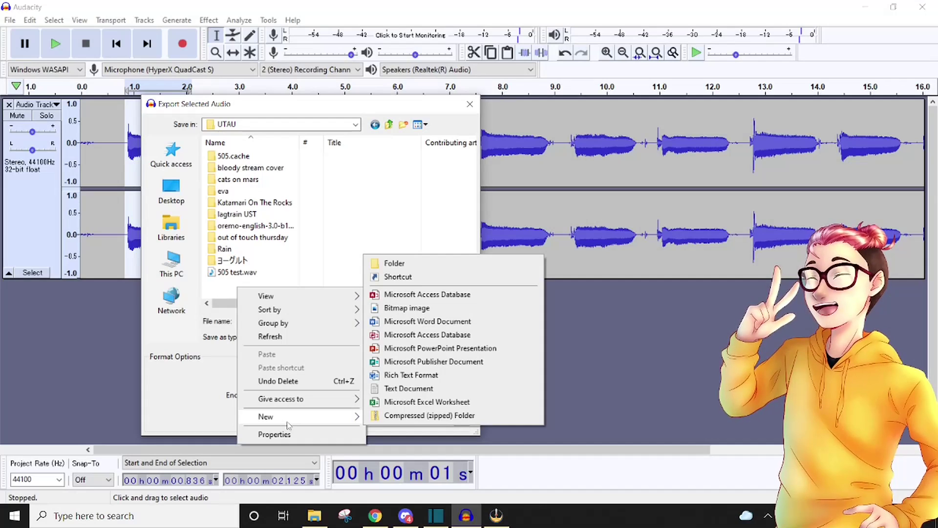
pyautogui.click(386, 263)
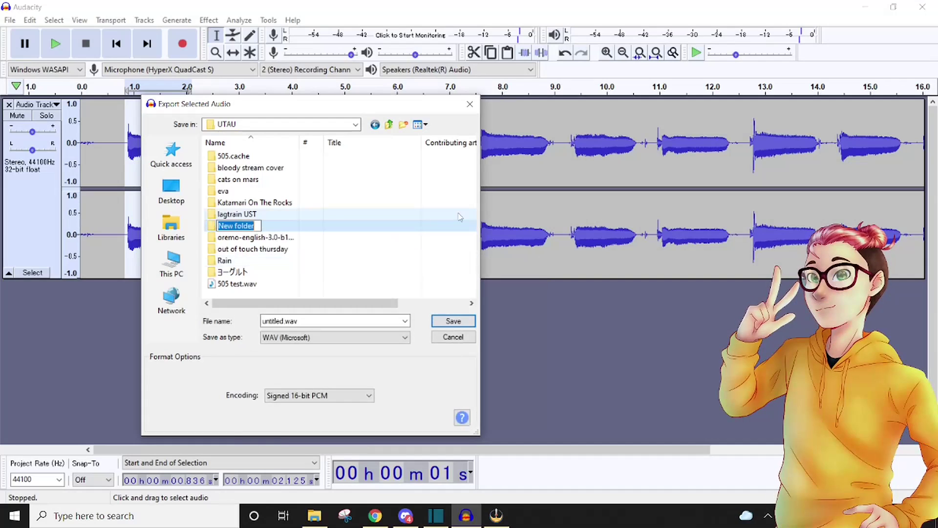
pyautogui.write('te')
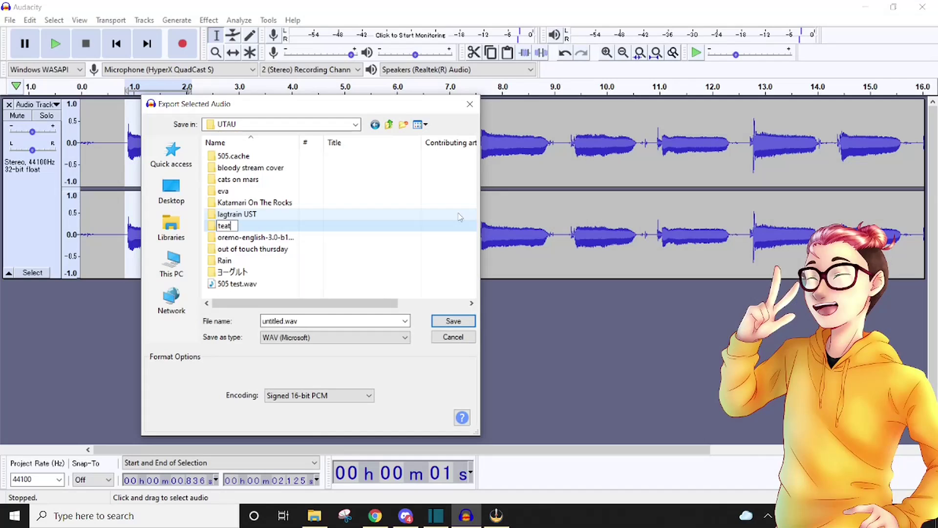
pyautogui.write('st')
pyautogui.doubleClick(272, 225)
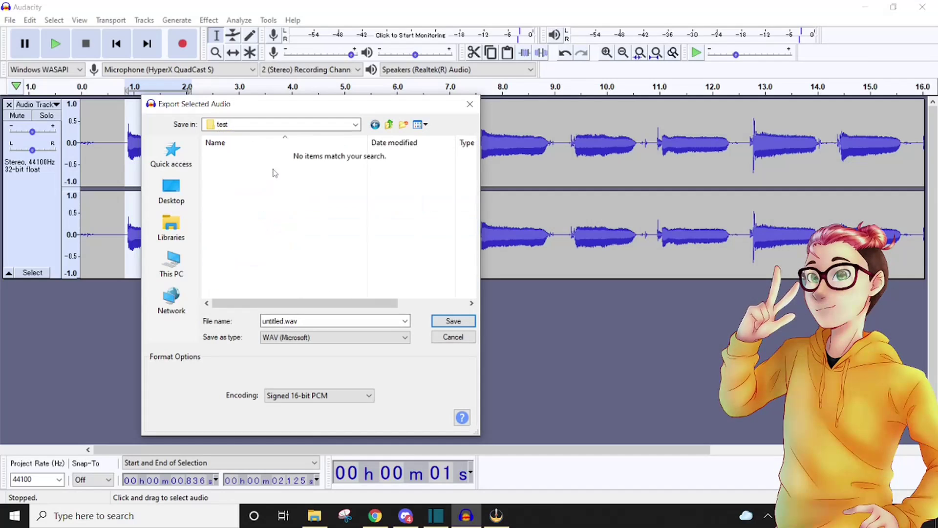
# Name the exported file あ.wav, save it in the test folder and accept the empty metadata tags
pyautogui.click(285, 321)
pyautogui.press('BackSpace')
pyautogui.press('BackSpace')
pyautogui.press('BackSpace')
pyautogui.press('BackSpace')
pyautogui.press('BackSpace')
pyautogui.press('BackSpace')
pyautogui.press('BackSpace')
pyautogui.press('BackSpace')
pyautogui.write('あ')
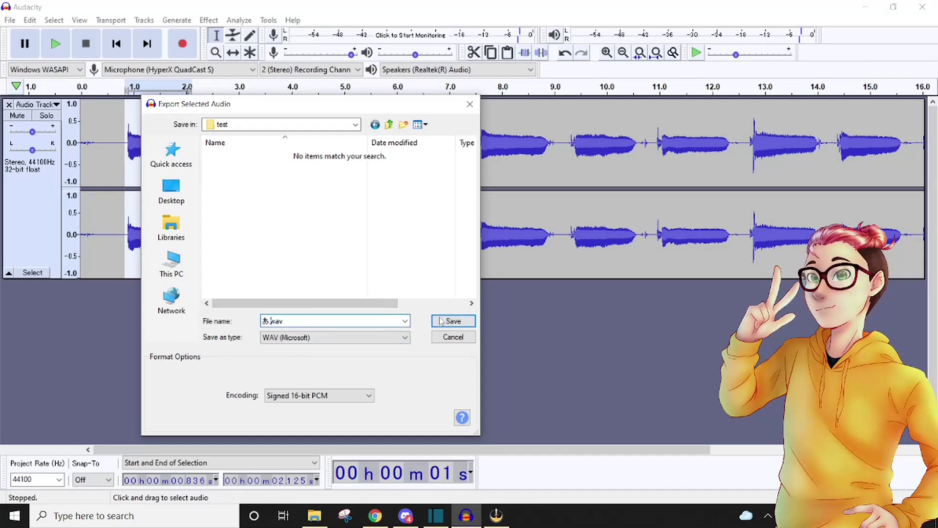
pyautogui.click(441, 321)
pyautogui.click(489, 357)
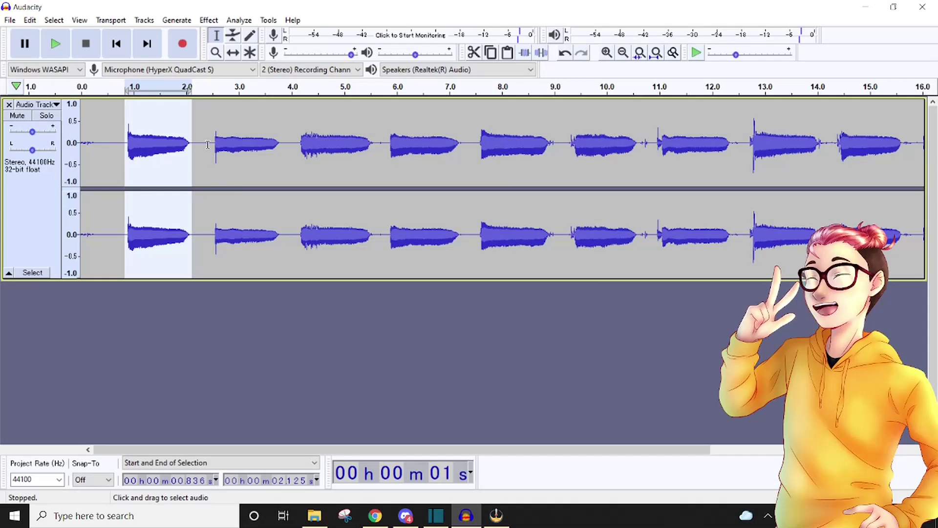
# Select the second recorded syllable, from about 2.46 to 3.84 s
pyautogui.moveTo(213, 142); pyautogui.dragTo(282, 152)
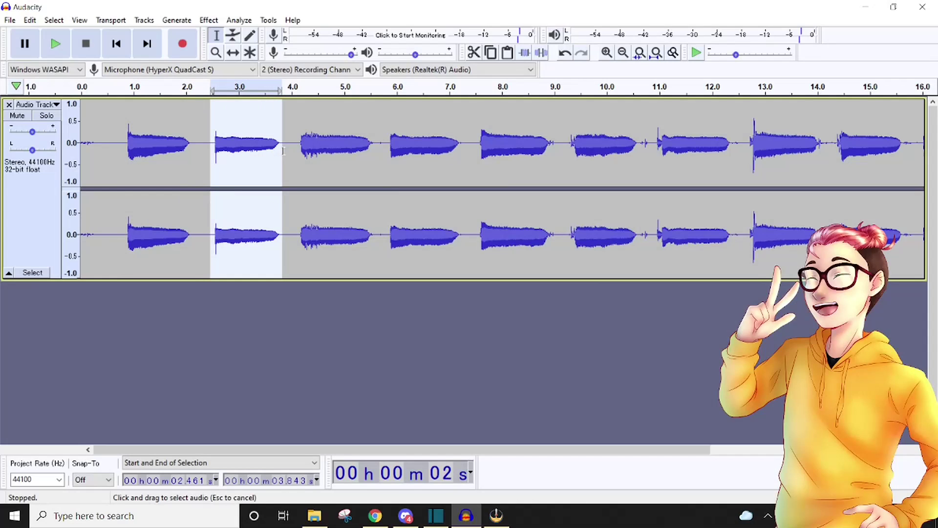
pyautogui.click(496, 515)
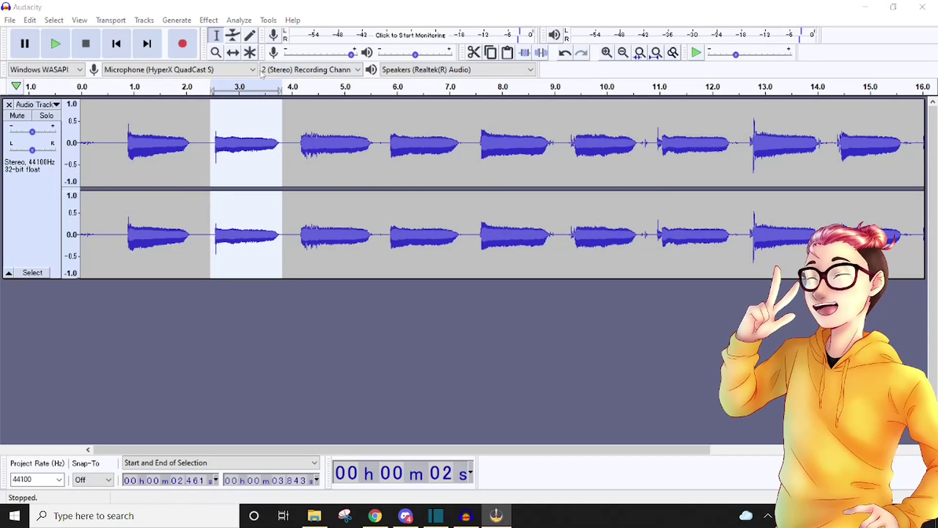
# Select the sixth recorded syllable, about 9.24 to 10.62 s, and export only that selection as か.wav with empty metadata tags
pyautogui.moveTo(645, 146)
pyautogui.mouseDown()
pyautogui.moveTo(565, 161)
pyautogui.moveTo(571, 166)
pyautogui.moveTo(575, 149)
pyautogui.moveTo(640, 149)
pyautogui.mouseUp()
pyautogui.click(564, 156)
pyautogui.click(10, 20)
pyautogui.moveTo(32, 110)
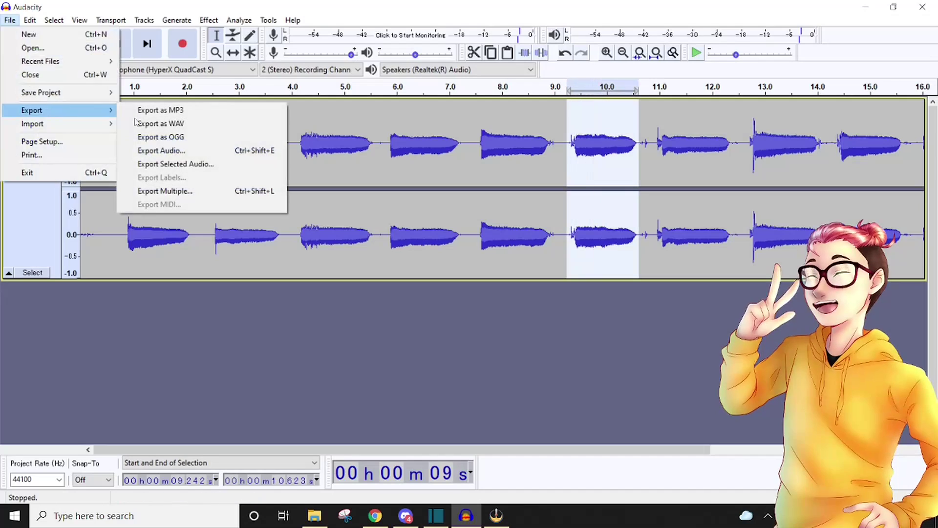
pyautogui.click(203, 166)
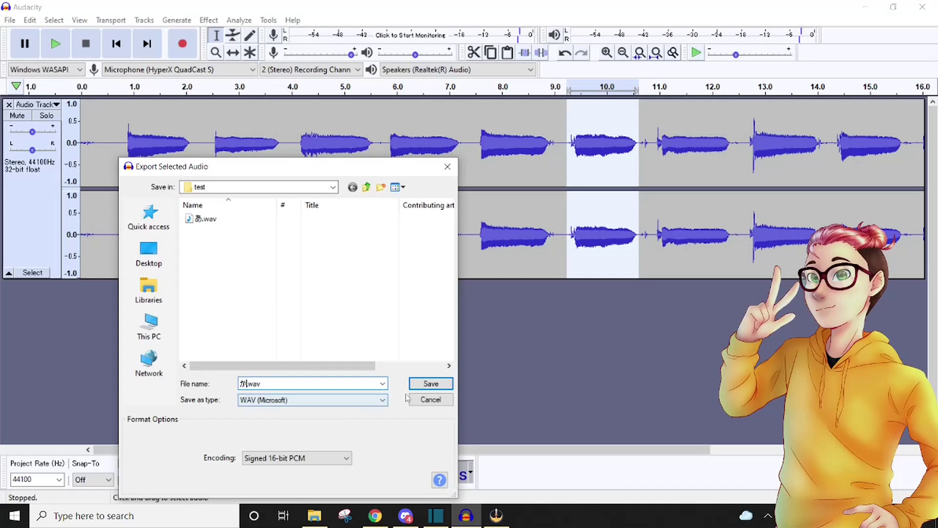
pyautogui.click(431, 384)
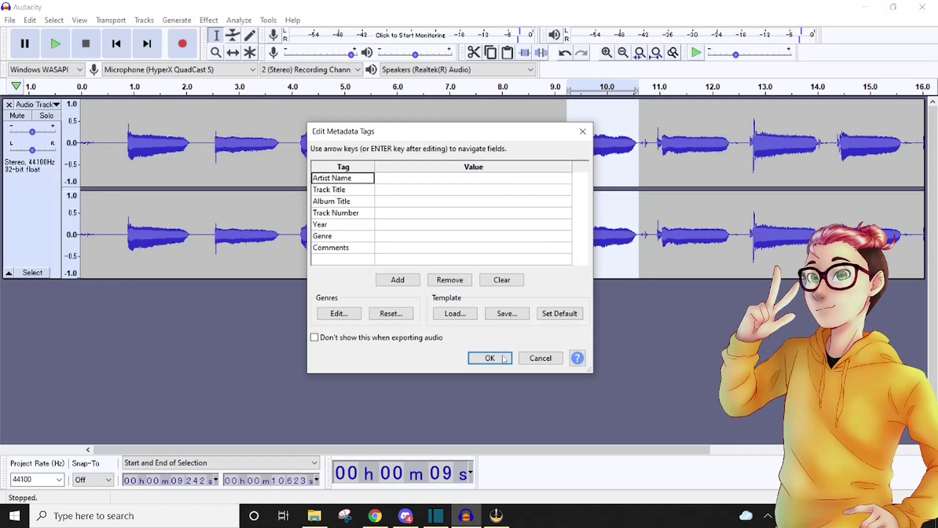
pyautogui.click(504, 358)
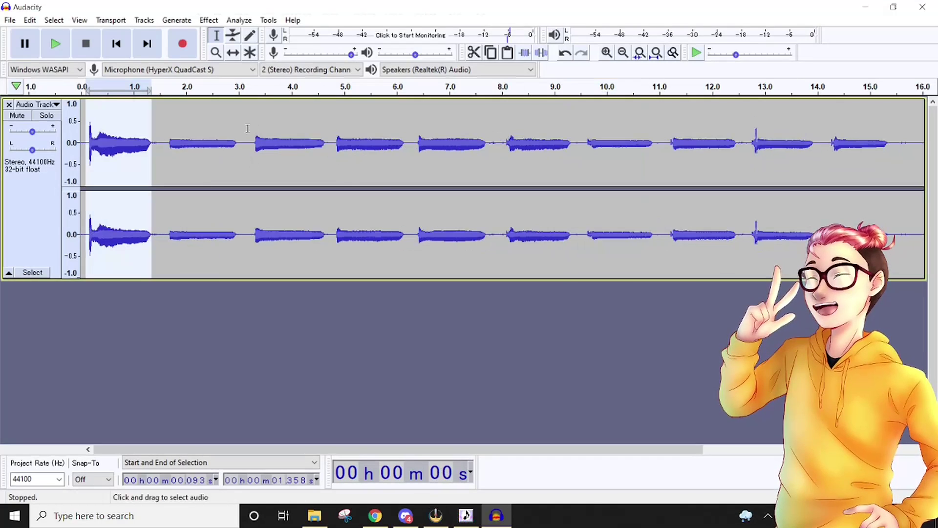
# Highlight the second and third syllables of the other recording, and the gap between its fifth and sixth syllables
pyautogui.moveTo(247, 128); pyautogui.dragTo(193, 141)
pyautogui.moveTo(326, 155); pyautogui.dragTo(250, 169)
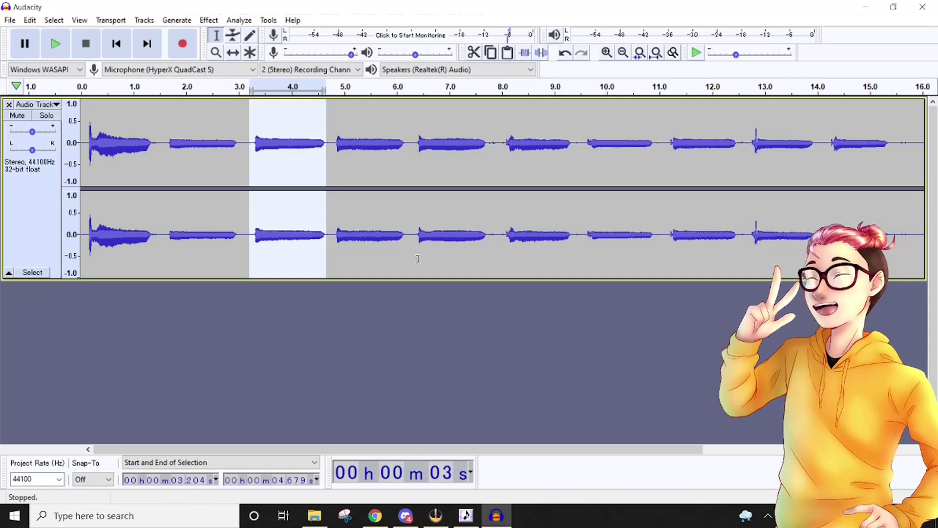
pyautogui.moveTo(491, 135)
pyautogui.mouseDown()
pyautogui.moveTo(510, 142)
pyautogui.moveTo(498, 146)
pyautogui.mouseUp()
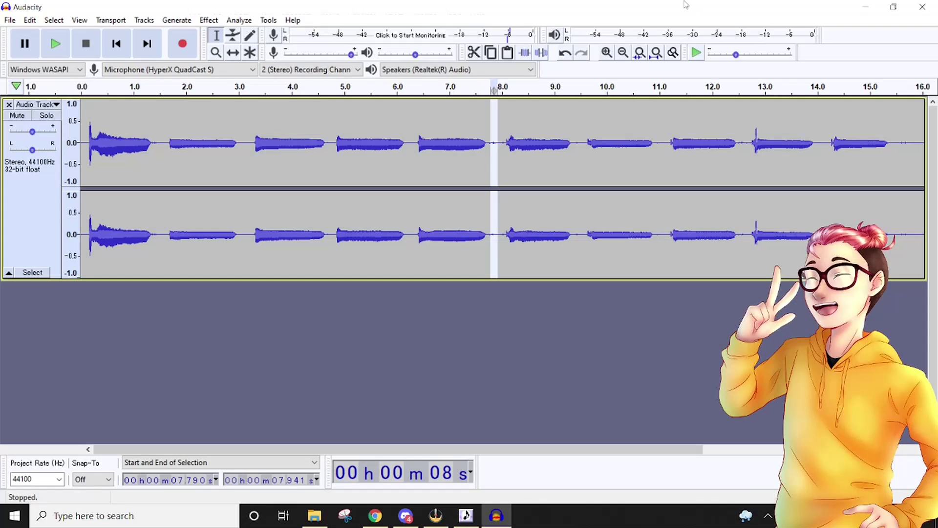
pyautogui.moveTo(497, 142)
pyautogui.mouseDown()
pyautogui.moveTo(485, 143)
pyautogui.moveTo(497, 140)
pyautogui.mouseUp()
pyautogui.click(503, 159)
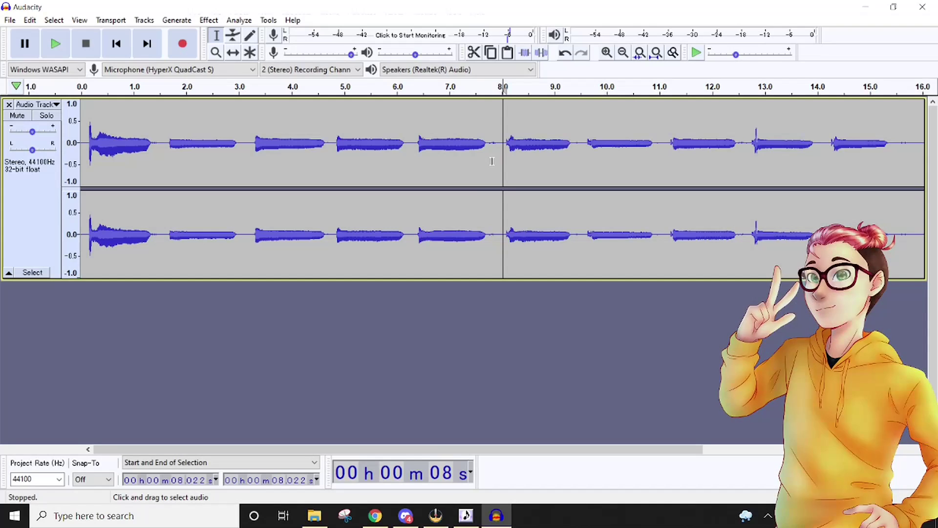
pyautogui.moveTo(509, 193); pyautogui.dragTo(477, 203)
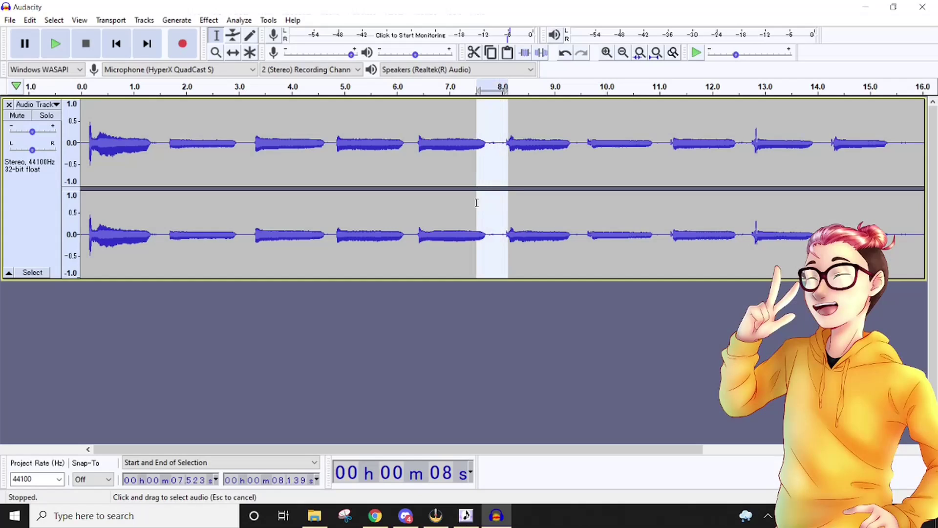
pyautogui.click(505, 285)
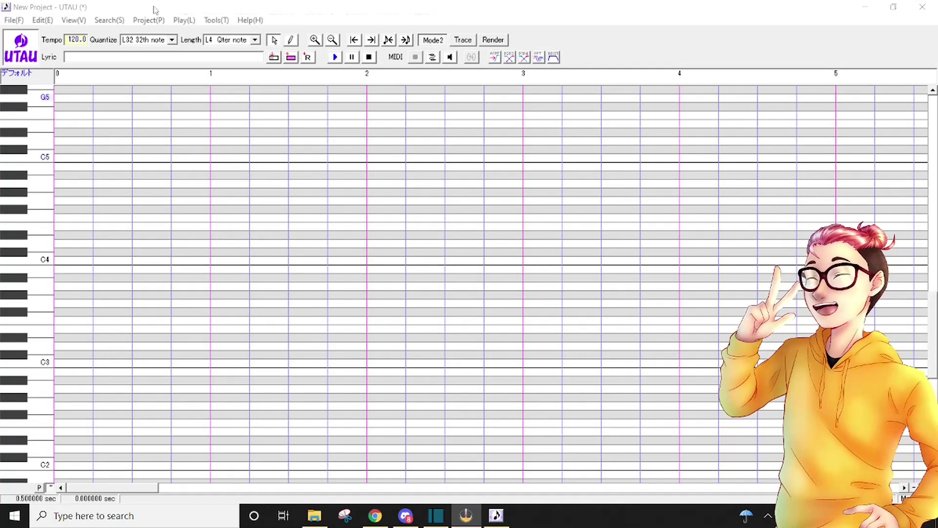
# In UTAU's project properties, start choosing a voice bank location and browse to the UTAU folder in Documents
pyautogui.click(149, 21)
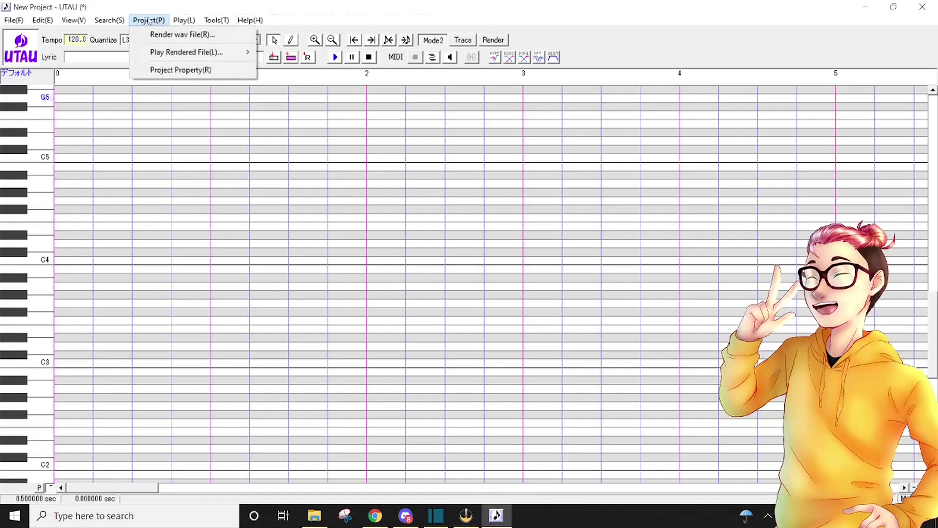
pyautogui.click(220, 69)
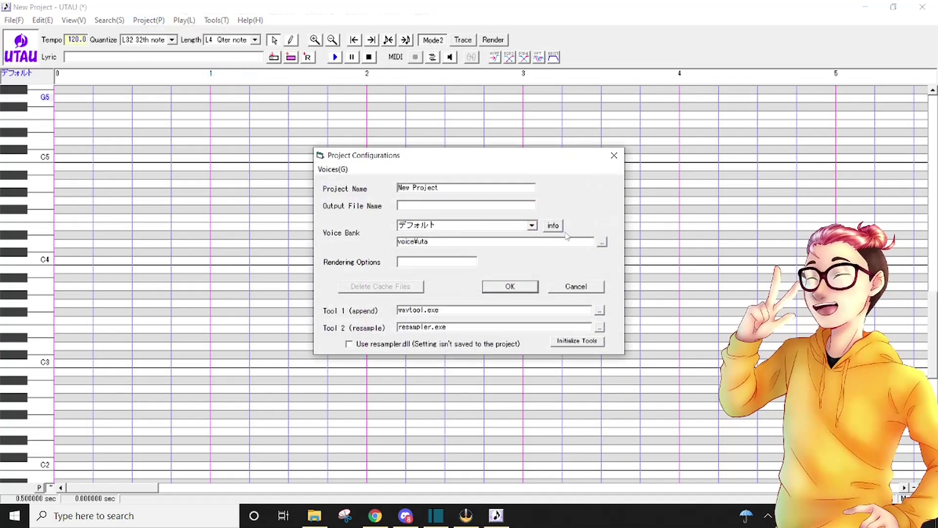
pyautogui.click(602, 242)
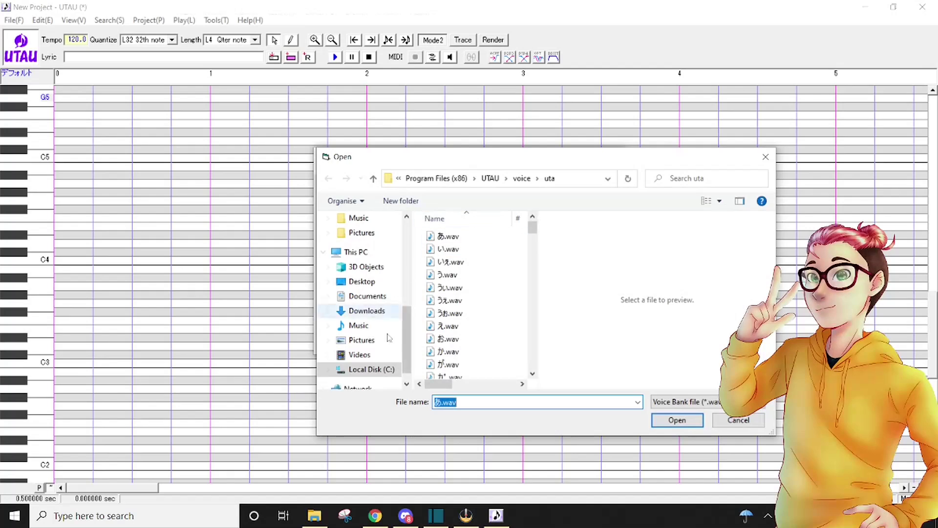
pyautogui.scroll(10, 390, 337)
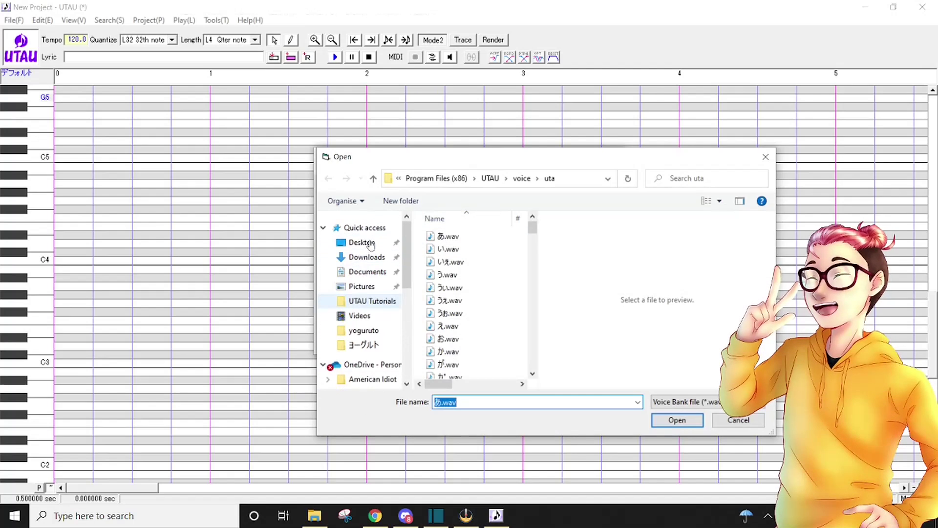
pyautogui.click(367, 271)
pyautogui.scroll(-5, 480, 330)
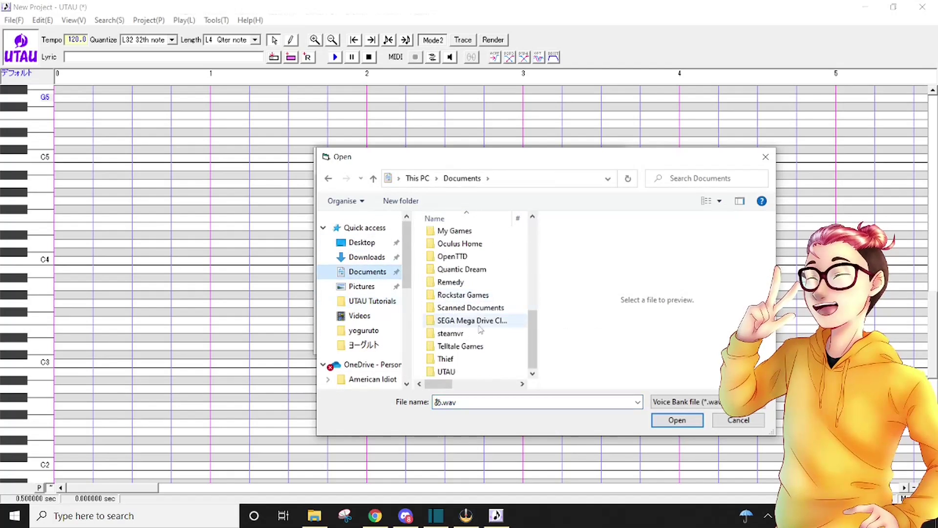
pyautogui.doubleClick(464, 372)
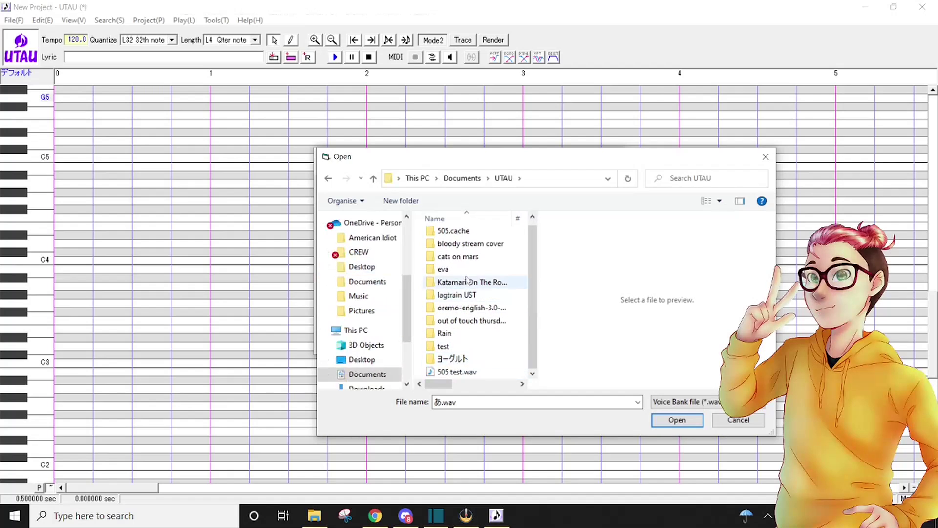
# Load あ.wav from the test folder as the project's voice bank and confirm the project configuration
pyautogui.click(456, 347)
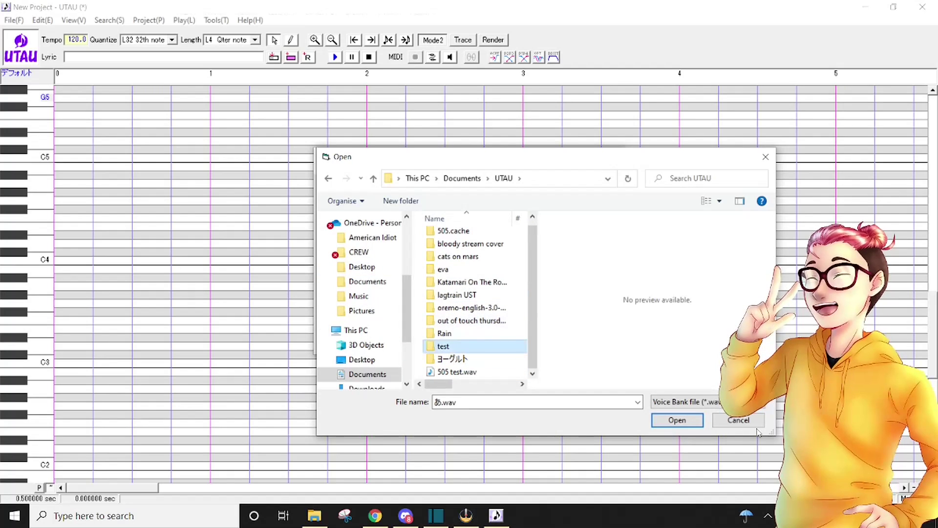
pyautogui.click(670, 425)
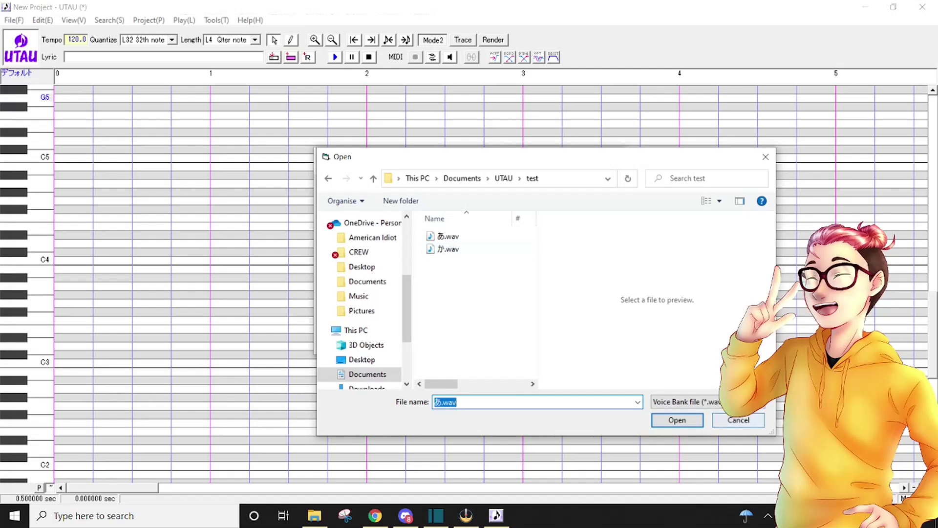
pyautogui.click(677, 420)
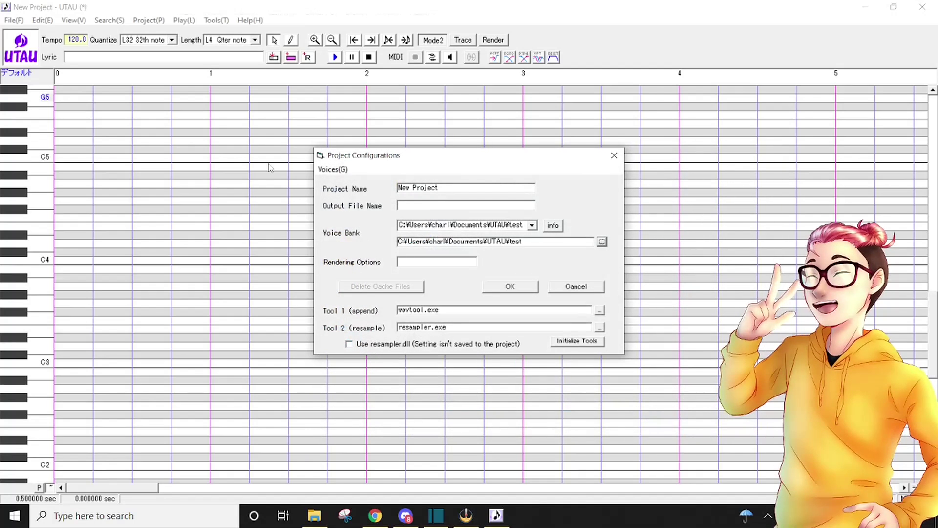
pyautogui.click(532, 290)
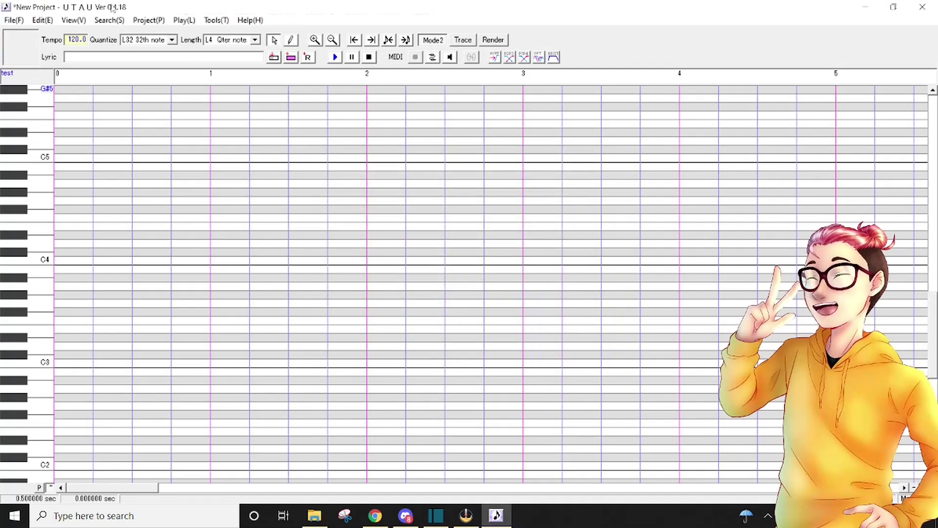
# Check the voice bank choices in the project configuration, and examine the voice folder under C:\Program Files (x86)\UTAU in File Explorer
pyautogui.click(12, 58)
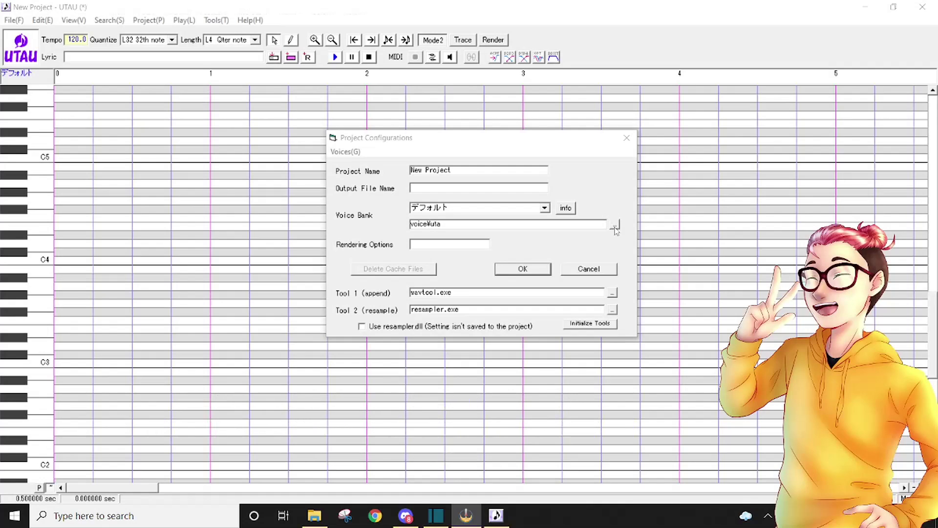
pyautogui.click(544, 207)
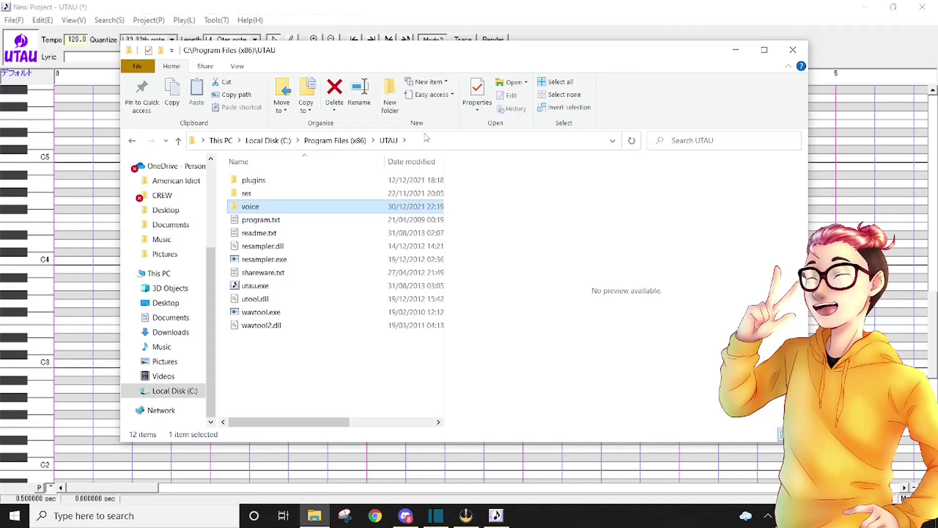
pyautogui.doubleClick(274, 206)
pyautogui.moveTo(278, 230)
pyautogui.mouseDown()
pyautogui.moveTo(272, 258)
pyautogui.moveTo(274, 172)
pyautogui.moveTo(280, 227)
pyautogui.mouseUp()
pyautogui.click(282, 211)
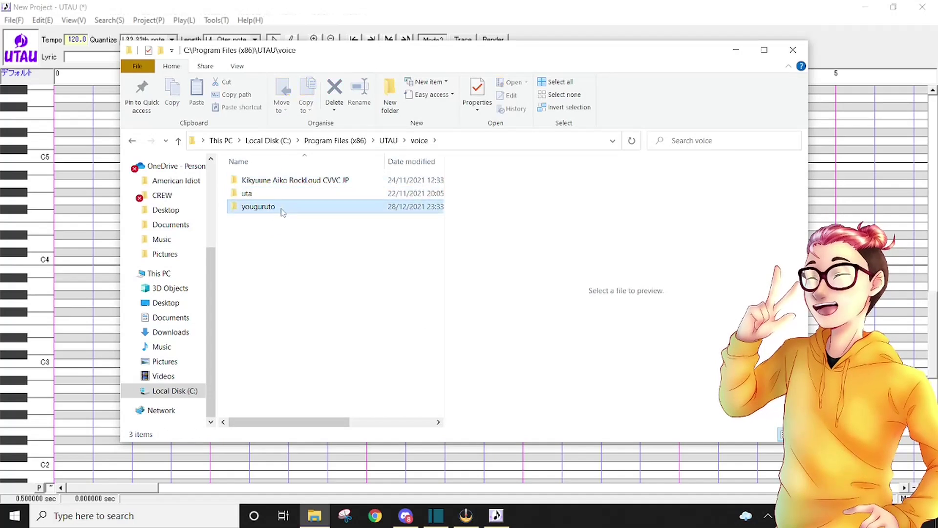
pyautogui.click(284, 242)
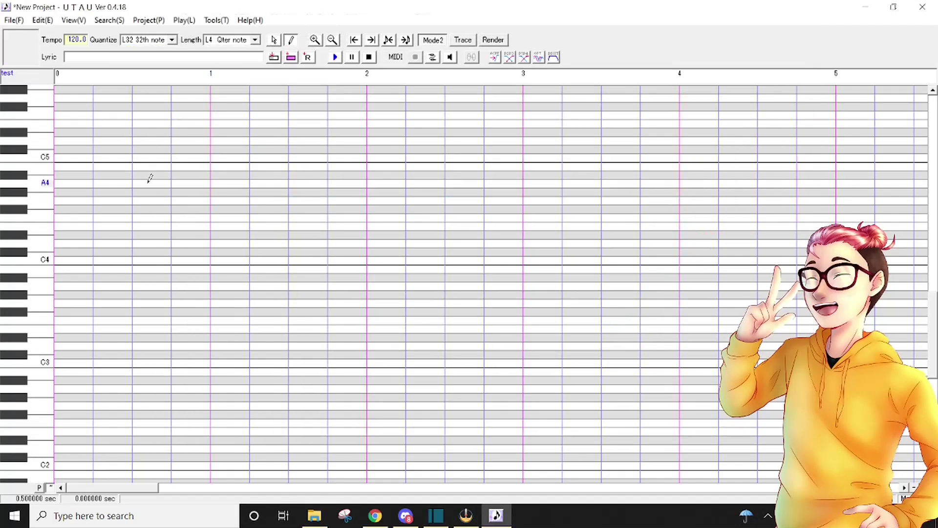
# Draw two consecutive notes just above C4 at the start of the piano roll and set the second note's lyric to ka
pyautogui.moveTo(56, 217); pyautogui.dragTo(224, 230)
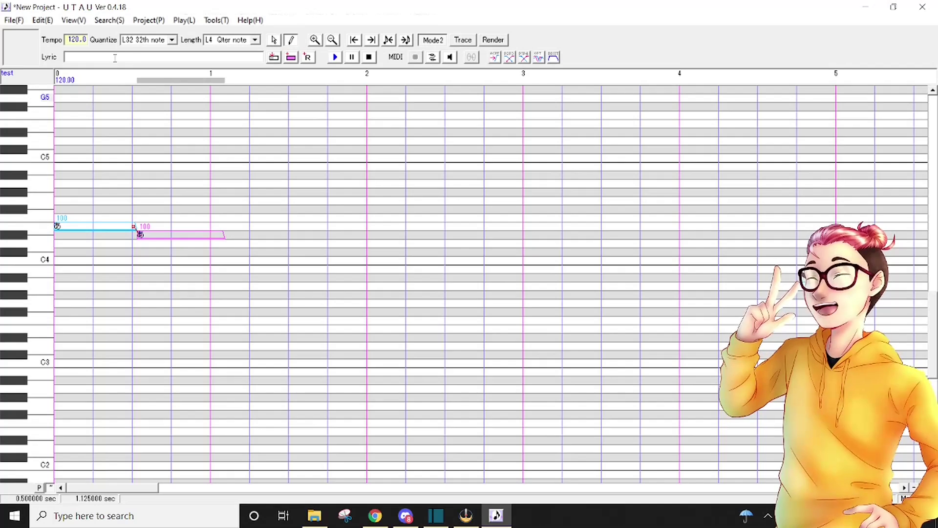
pyautogui.write('ka')
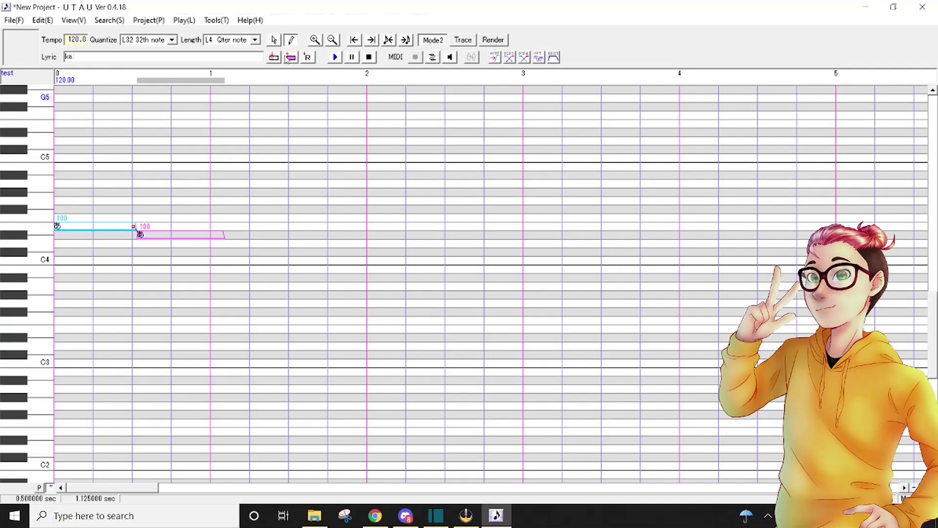
pyautogui.press('Return')
pyautogui.click(274, 40)
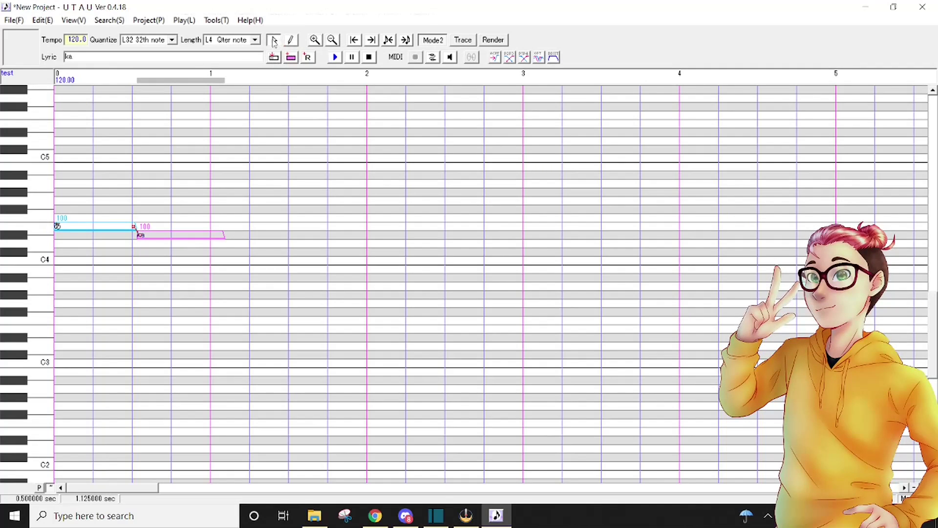
# Convert the ka note's lyric to hiragana with the romanji to kana plug-in and play back both notes
pyautogui.rightClick(218, 210)
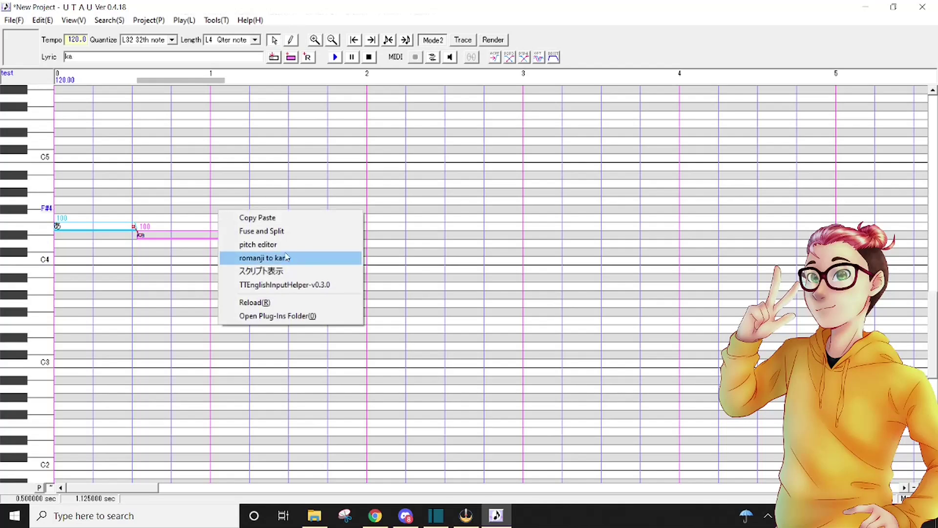
pyautogui.click(295, 254)
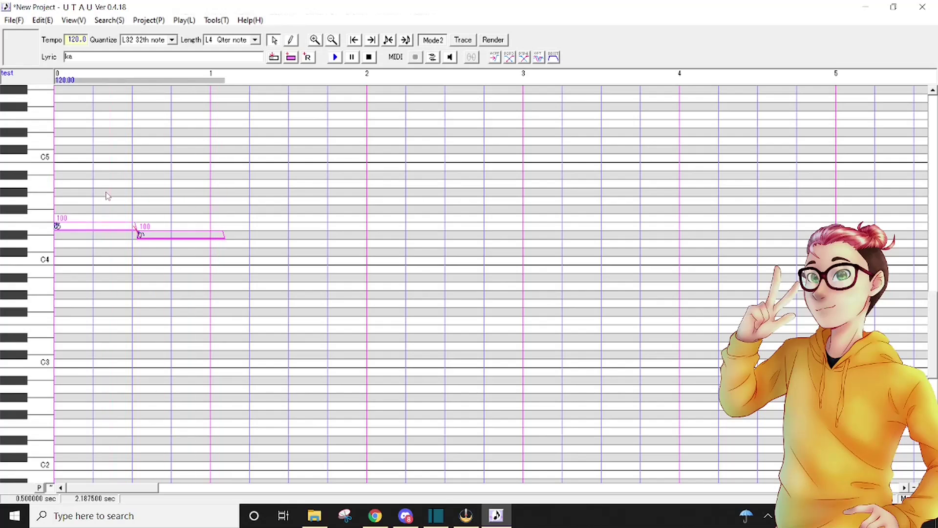
pyautogui.press('space')
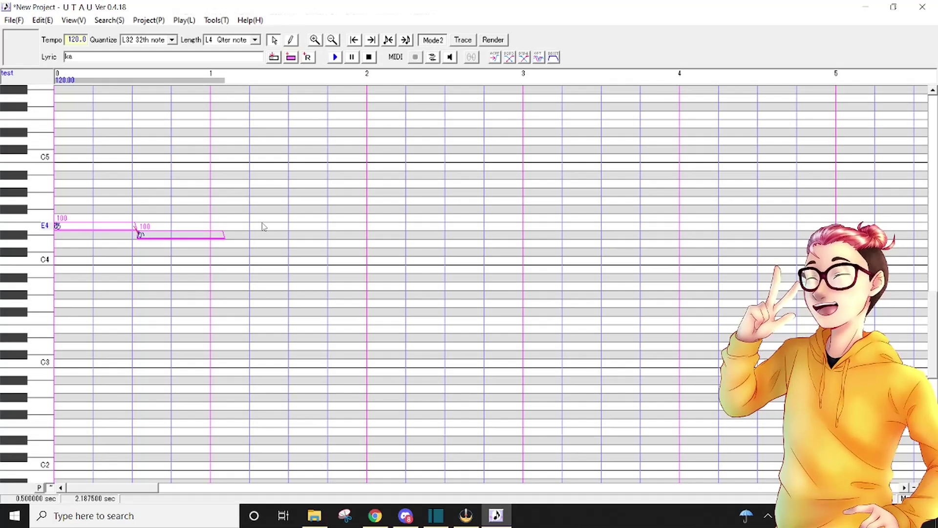
pyautogui.click(221, 155)
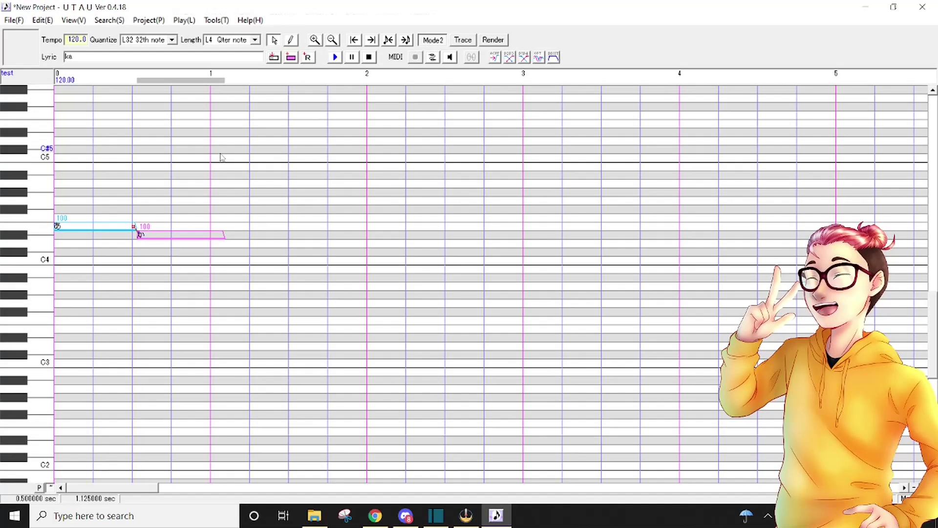
# Delete all notes from the piano roll and open the voice bank settings
pyautogui.hotkey('ctrl', 'a')
pyautogui.press('Delete')
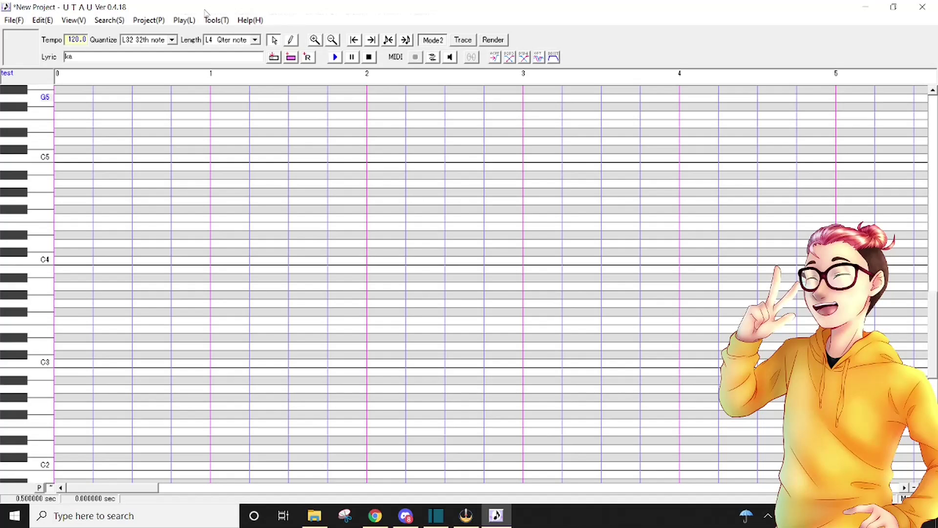
pyautogui.click(218, 22)
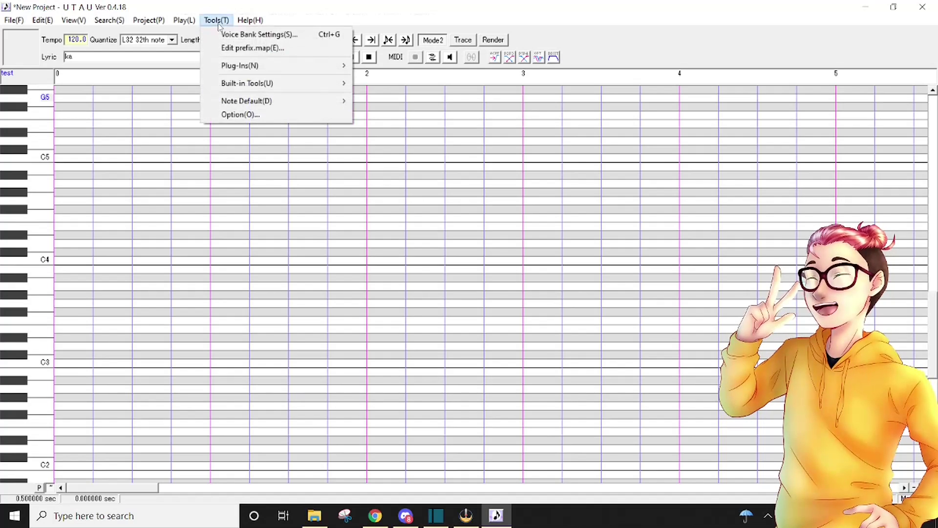
pyautogui.click(239, 36)
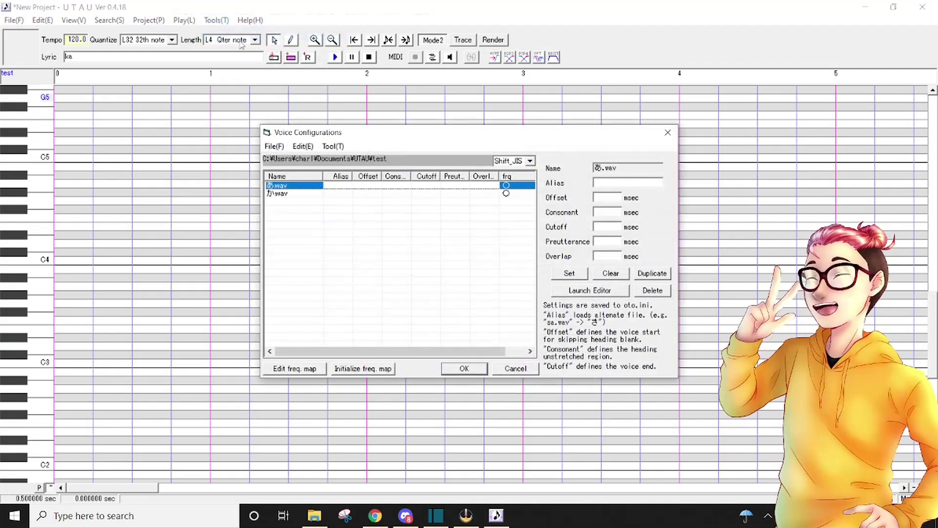
# Give あ.wav the alias a and apply it with offset, consonant, cutoff, preutterance and overlap at 0 msec
pyautogui.click(303, 189)
pyautogui.click(599, 196)
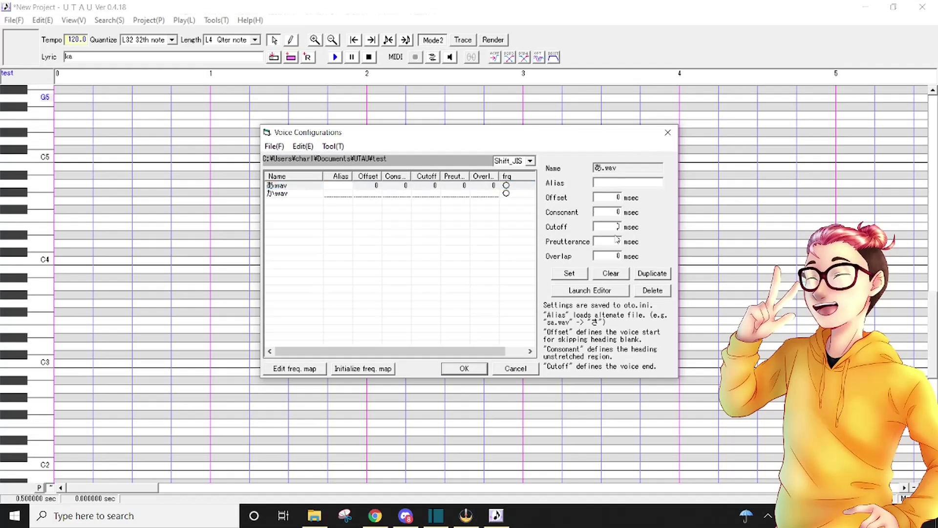
pyautogui.click(616, 258)
pyautogui.click(596, 183)
pyautogui.write('a')
pyautogui.click(576, 275)
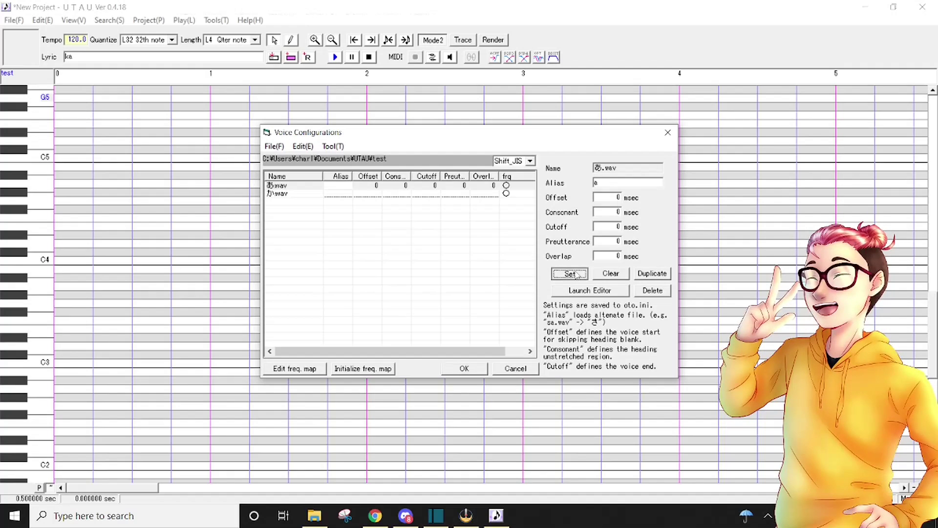
# Give か.wav the alias ka and apply the entry
pyautogui.click(620, 181)
pyautogui.write('ka')
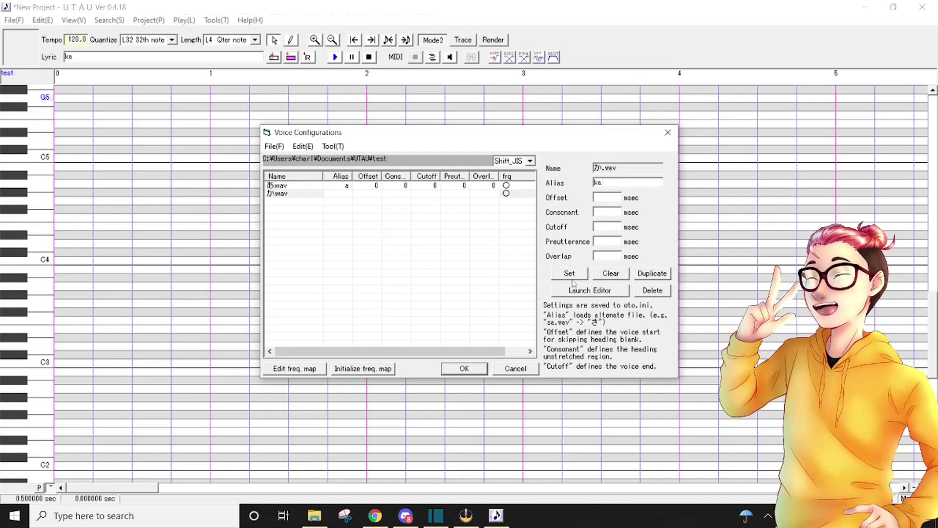
pyautogui.click(577, 277)
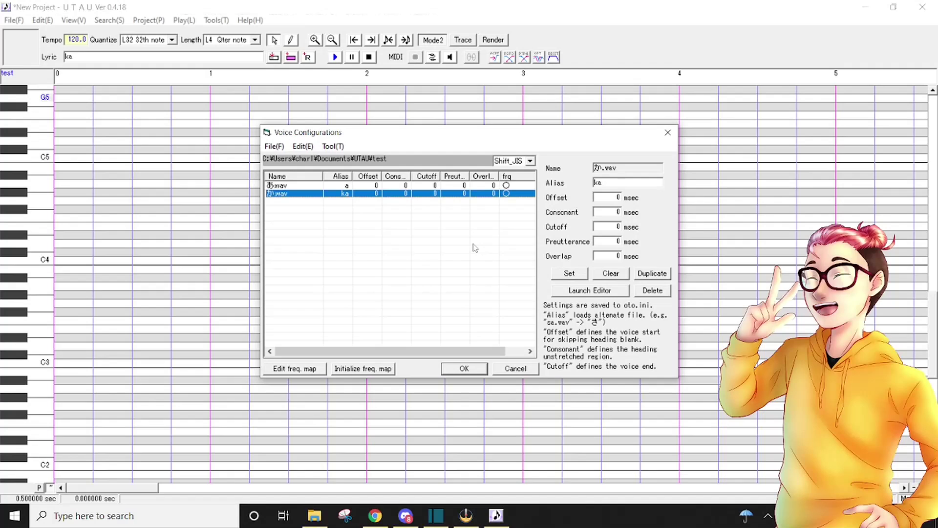
# Open か.wav in the waveform editor and roughly place its preutterance, overlap, offset and a consonant region of about 20 msec near the start
pyautogui.press('Up')
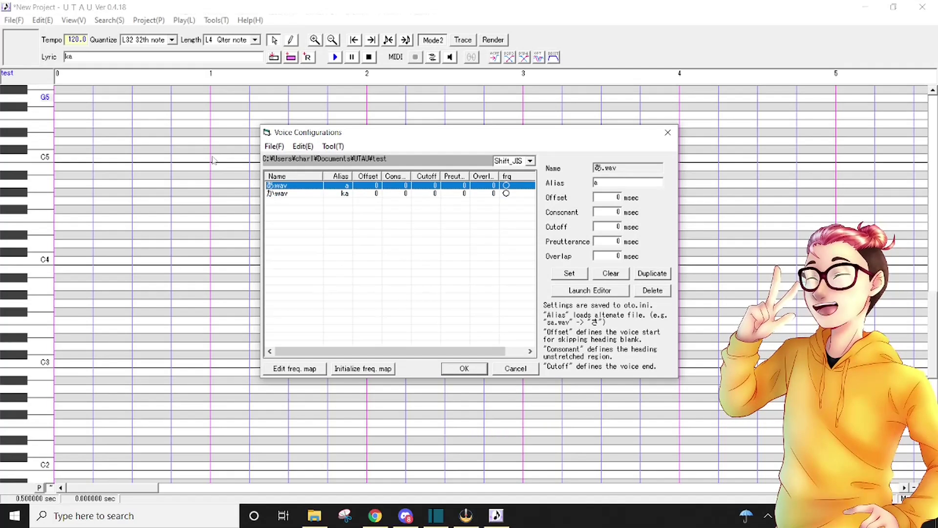
pyautogui.click(288, 194)
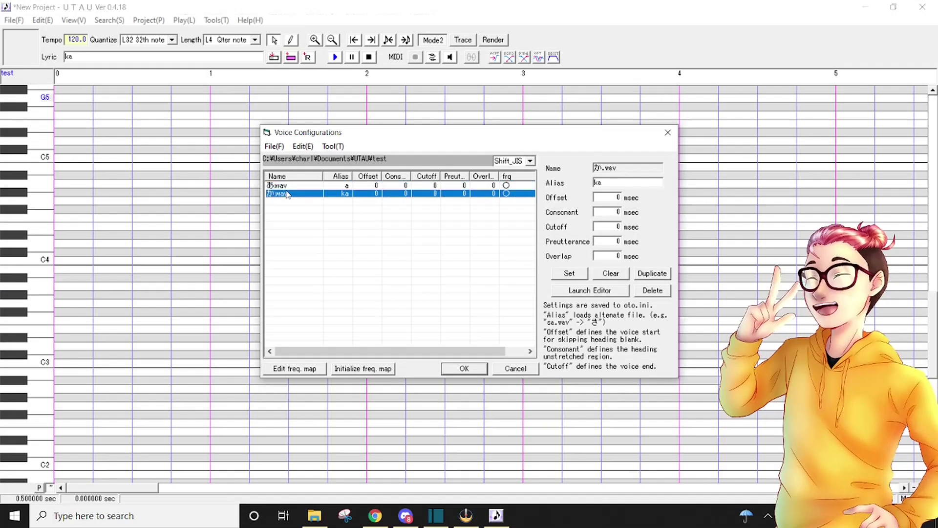
pyautogui.click(601, 293)
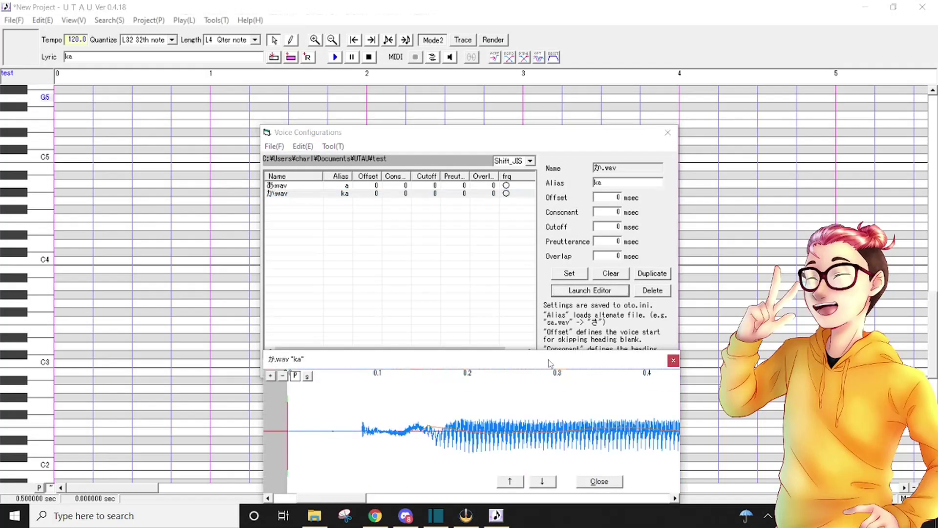
pyautogui.moveTo(550, 363); pyautogui.dragTo(534, 153)
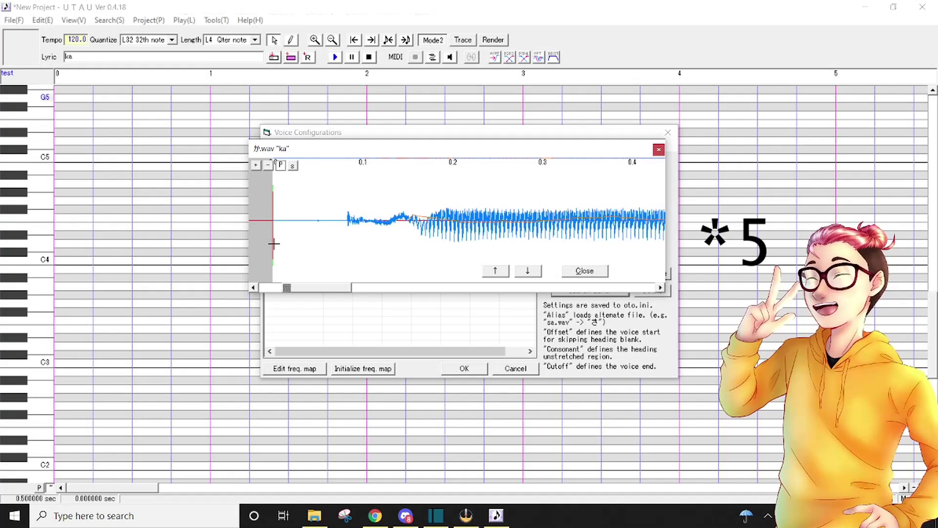
pyautogui.moveTo(272, 247); pyautogui.dragTo(332, 232)
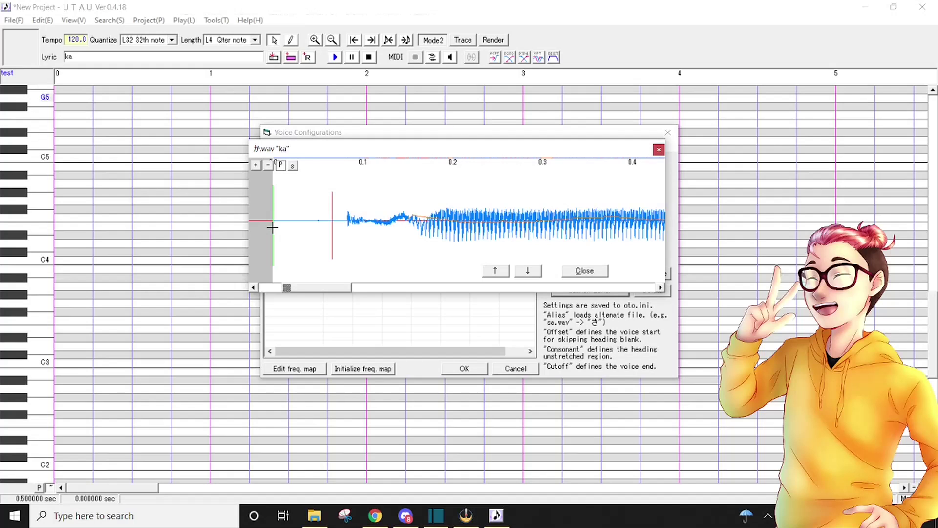
pyautogui.moveTo(272, 227); pyautogui.dragTo(296, 229)
pyautogui.click(272, 248)
pyautogui.moveTo(272, 248); pyautogui.dragTo(281, 244)
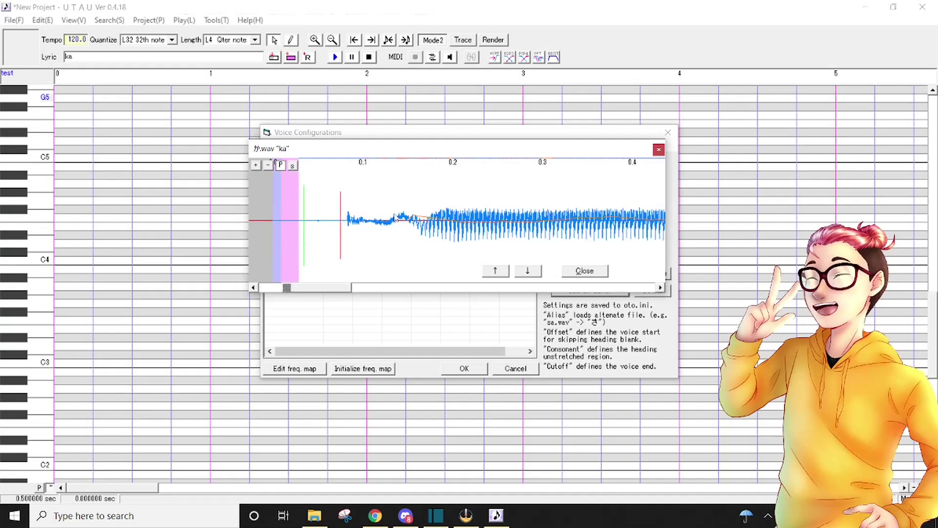
# Set か.wav's cutoff to about 229 msec at the end of the waveform, over the fading part of the sound
pyautogui.moveTo(362, 287); pyautogui.dragTo(650, 287)
pyautogui.moveTo(622, 246)
pyautogui.mouseDown()
pyautogui.moveTo(478, 267)
pyautogui.moveTo(367, 262)
pyautogui.moveTo(634, 215)
pyautogui.moveTo(415, 248)
pyautogui.mouseUp()
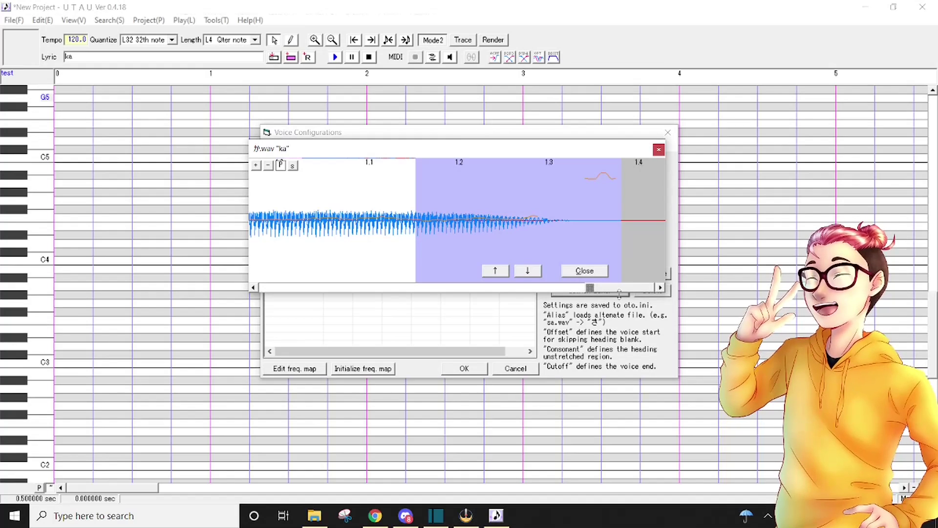
pyautogui.moveTo(629, 292); pyautogui.dragTo(612, 294)
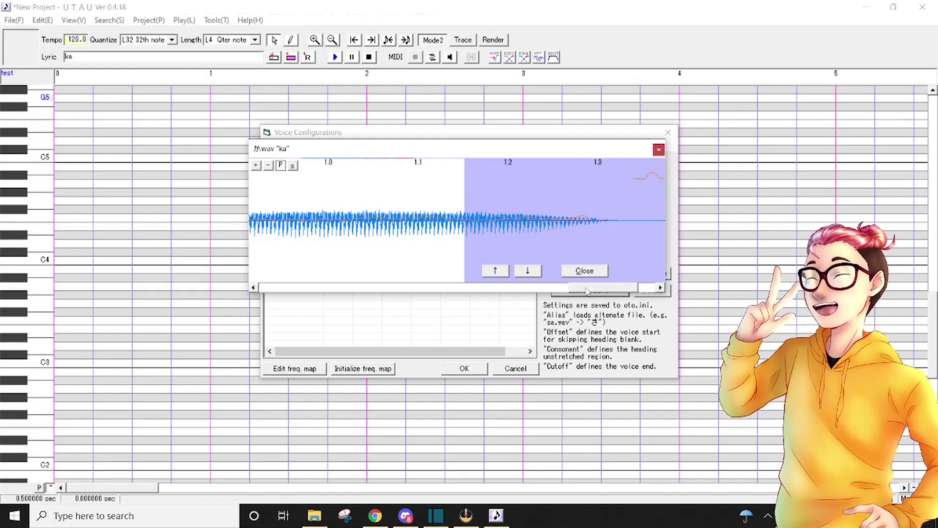
# Set か.wav's offset to about 78 msec, preutterance to 56 and overlap to 3, and confirm the voice configuration
pyautogui.moveTo(587, 291); pyautogui.dragTo(281, 292)
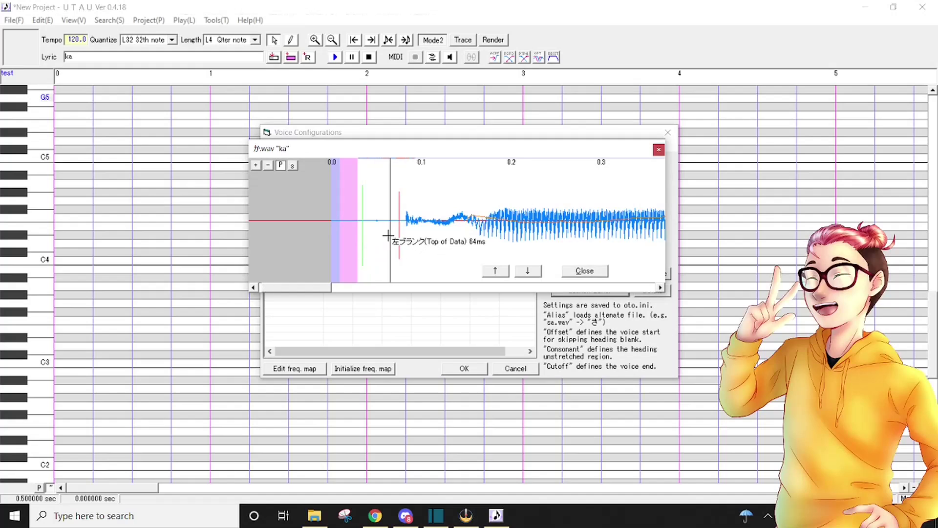
pyautogui.moveTo(388, 237); pyautogui.dragTo(404, 237)
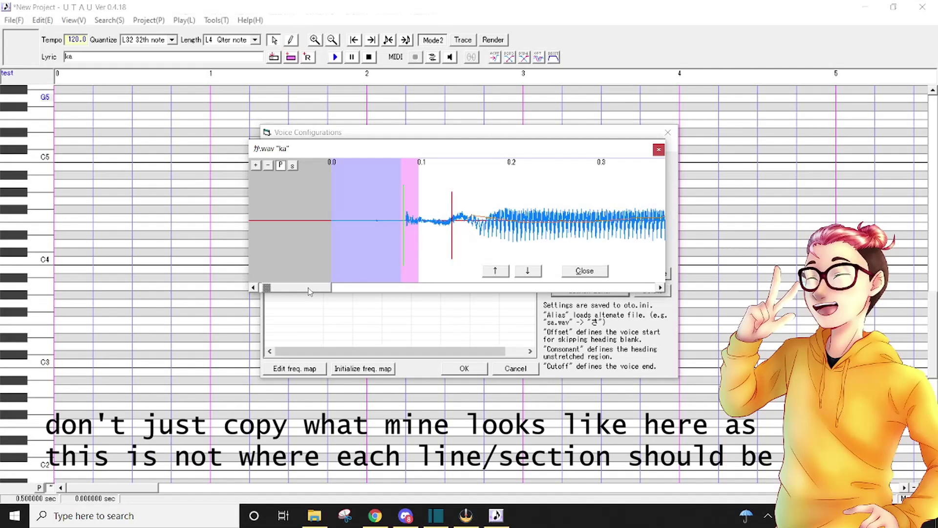
pyautogui.click(584, 271)
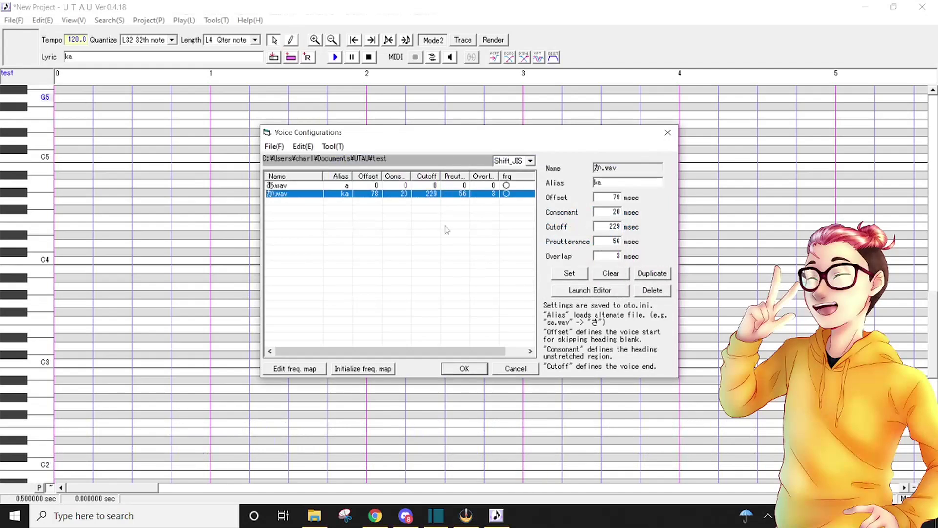
pyautogui.press('Return')
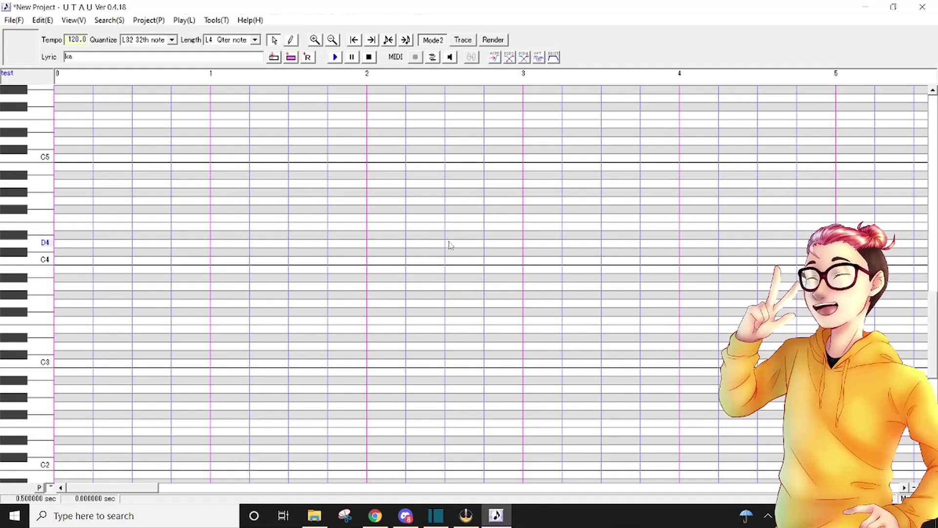